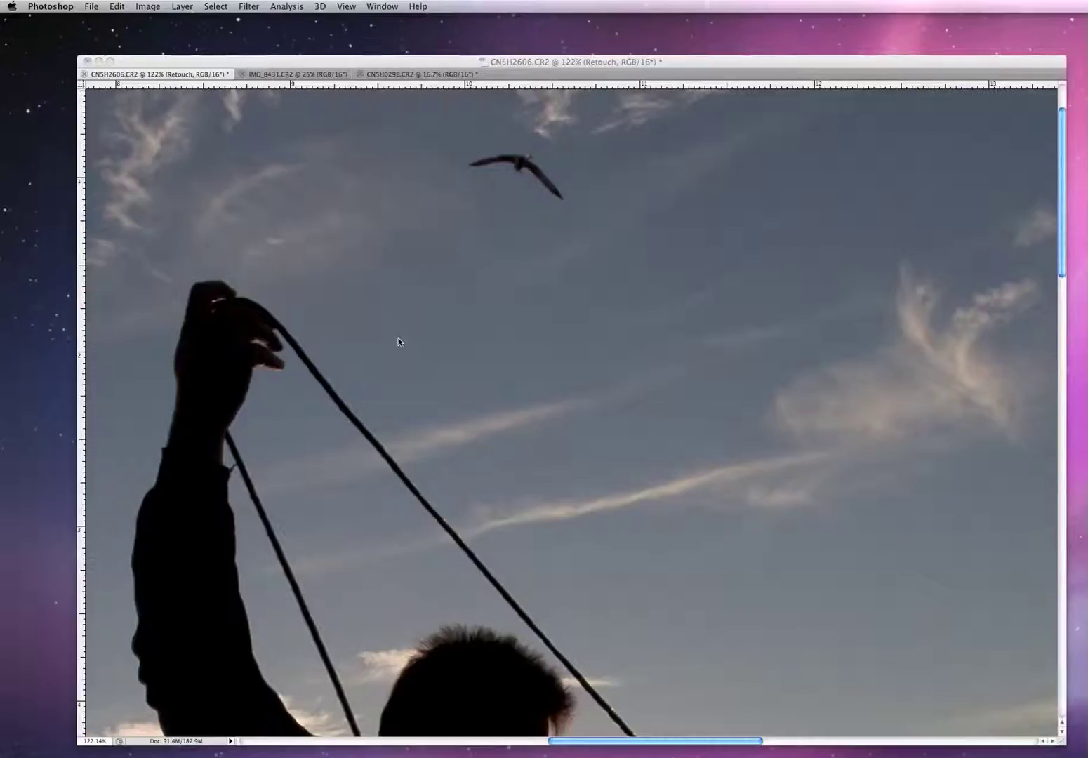
scroll(398, 337, down, 10)
scroll(398, 338, left, 5)
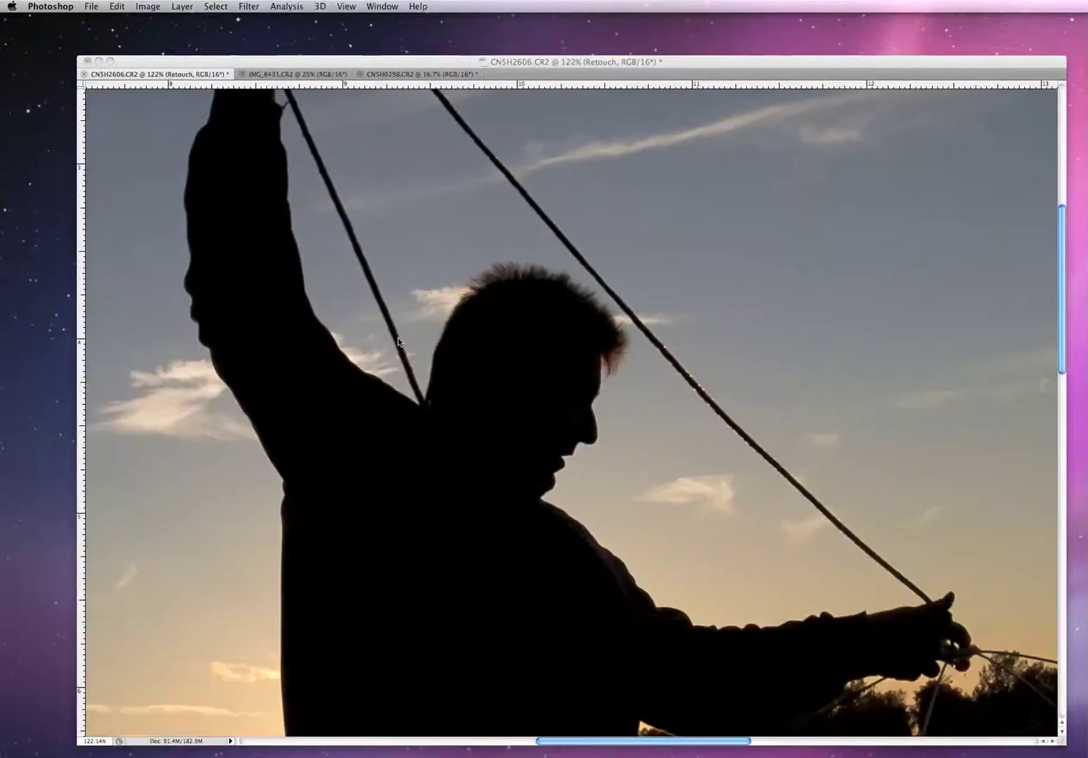
scroll(397, 339, left, 4)
scroll(398, 338, left, 6)
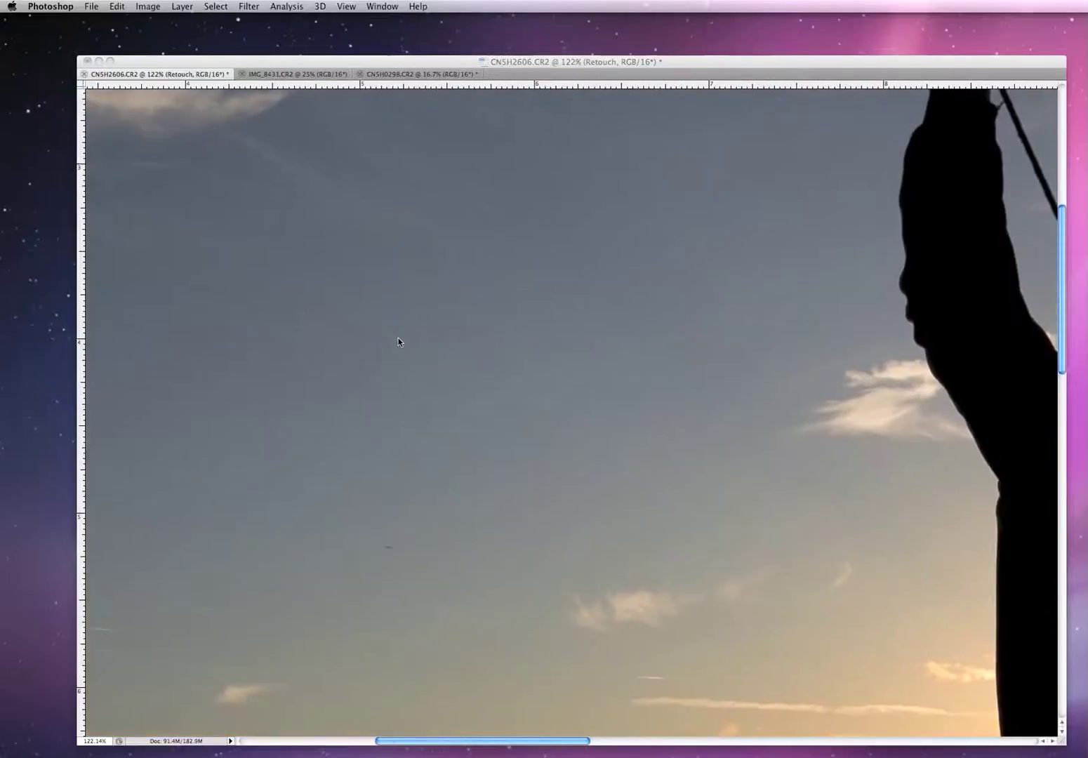
scroll(398, 342, down, 2)
scroll(398, 342, left, 3)
scroll(398, 342, down, 3)
scroll(397, 342, down, 4)
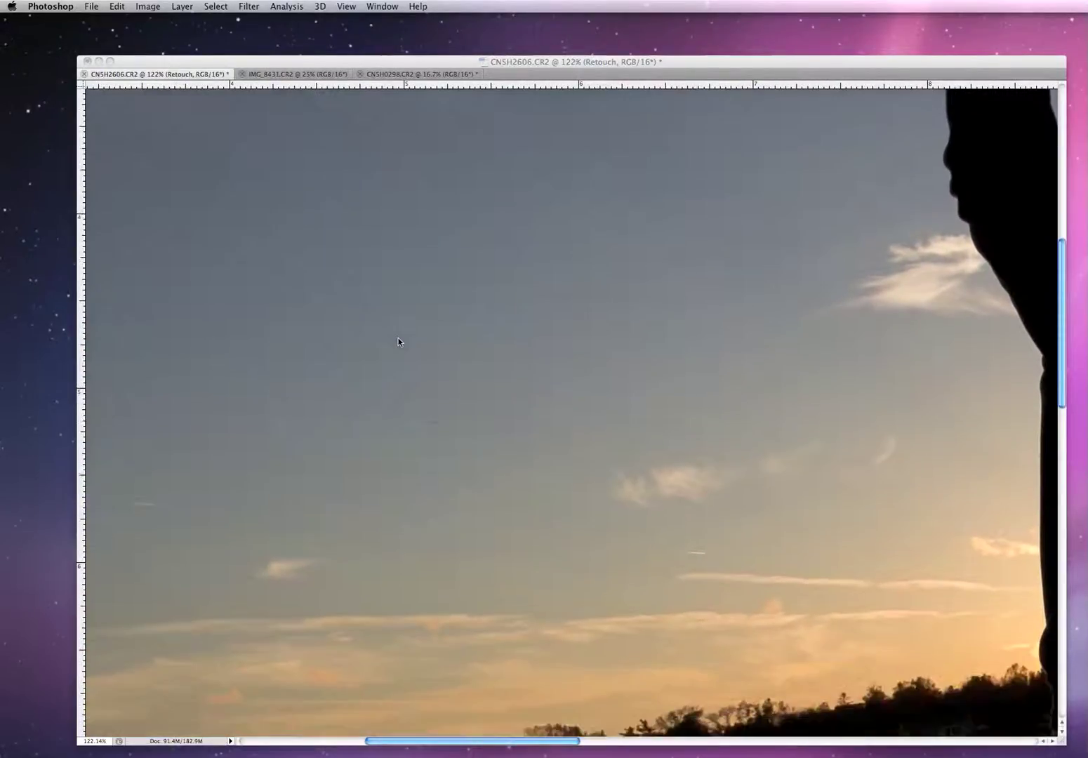
scroll(398, 341, down, 2)
scroll(398, 342, left, 5)
scroll(398, 341, left, 2)
scroll(398, 342, left, 2)
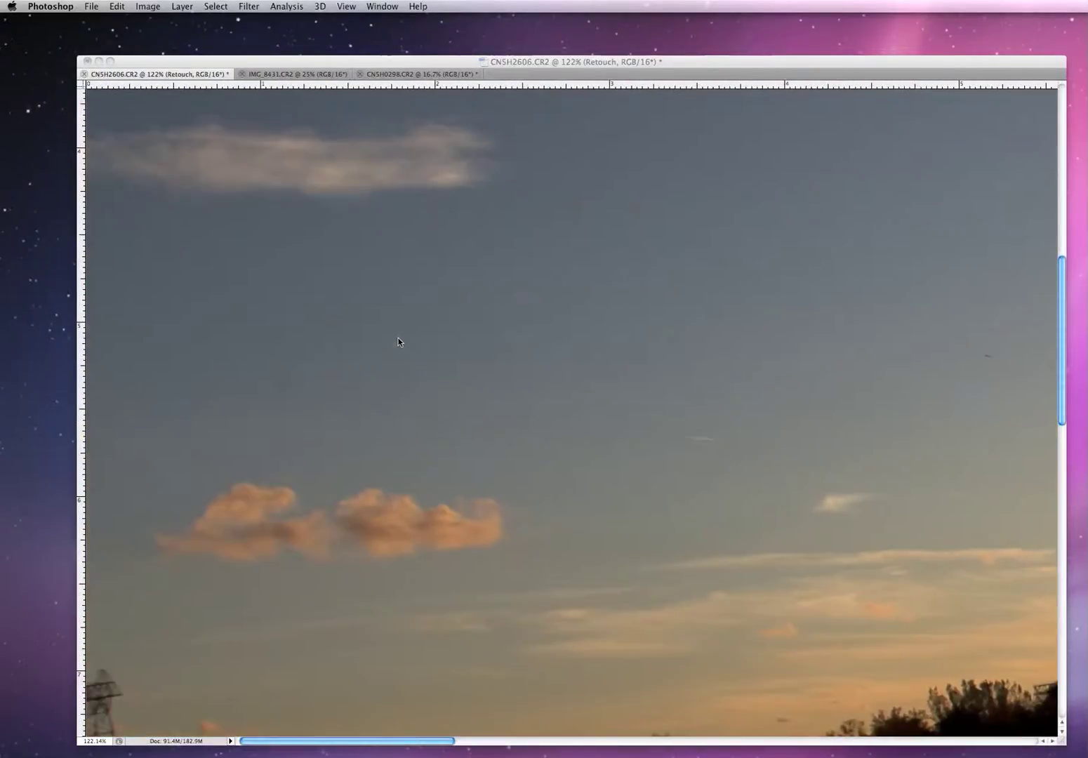
scroll(398, 341, up, 4)
scroll(398, 341, down, 1)
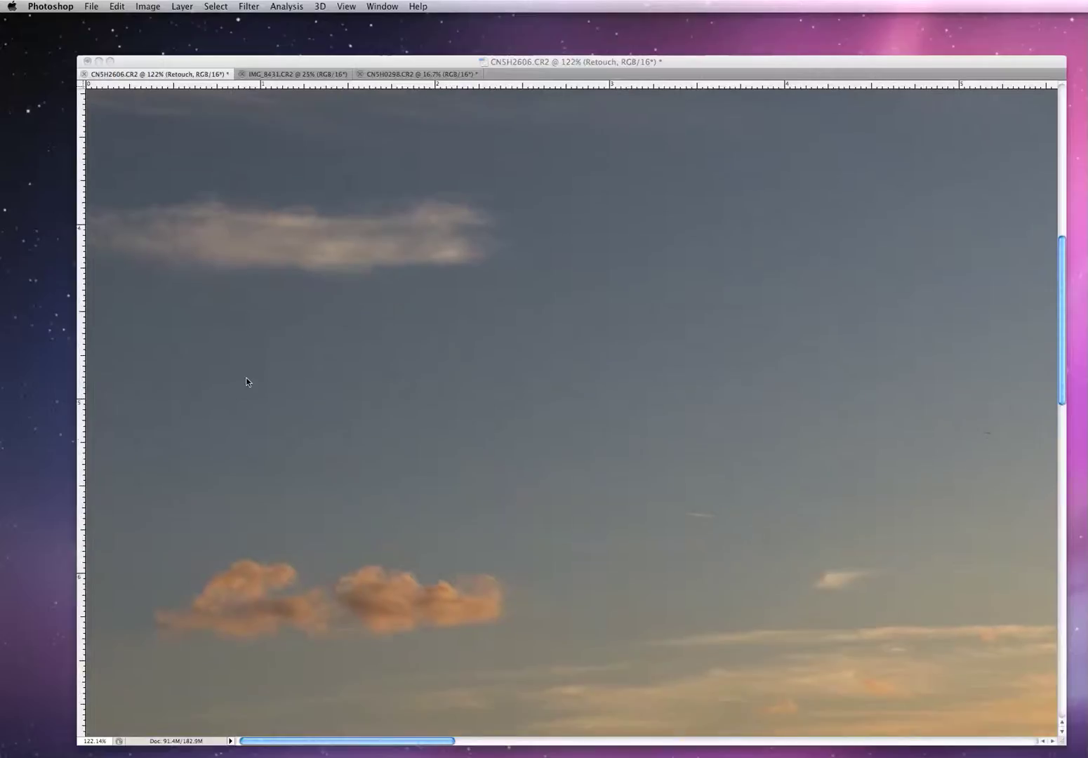
Step: Show the toolbox, options bar and panels again after checking the zoomed sky
key(Tab)
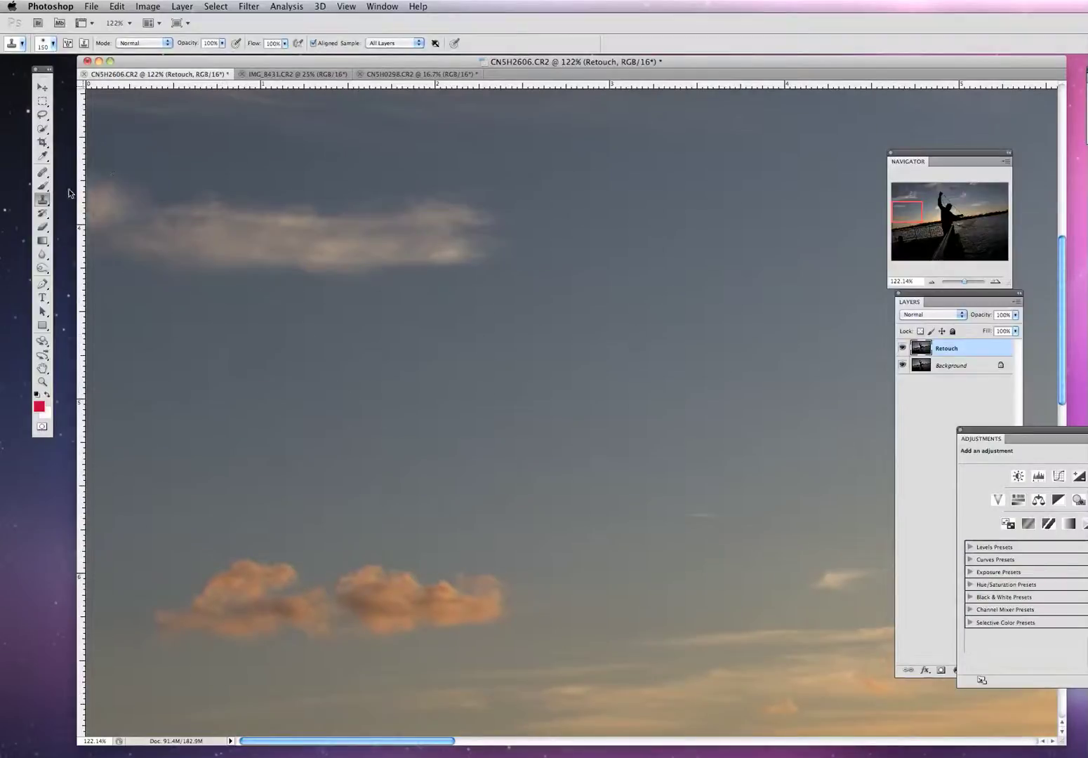
Step: Use the Patch Tool on the Retouch layer to remove dust spots above the treeline, then deselect
click(43, 171)
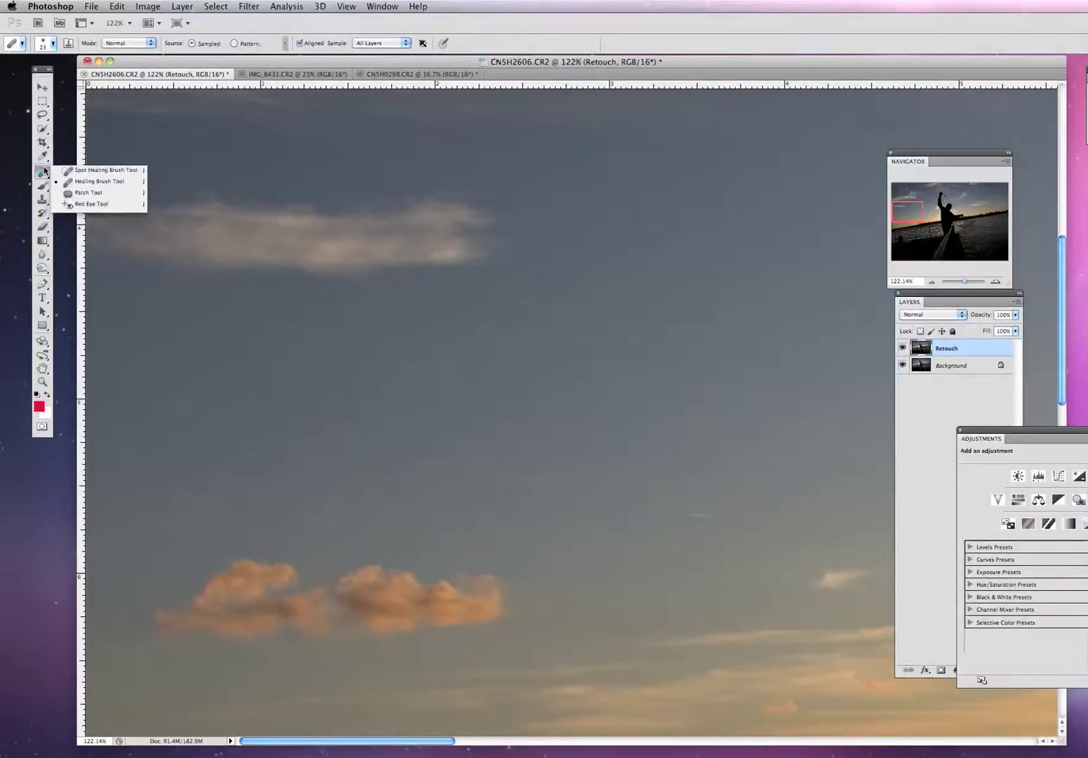
click(85, 191)
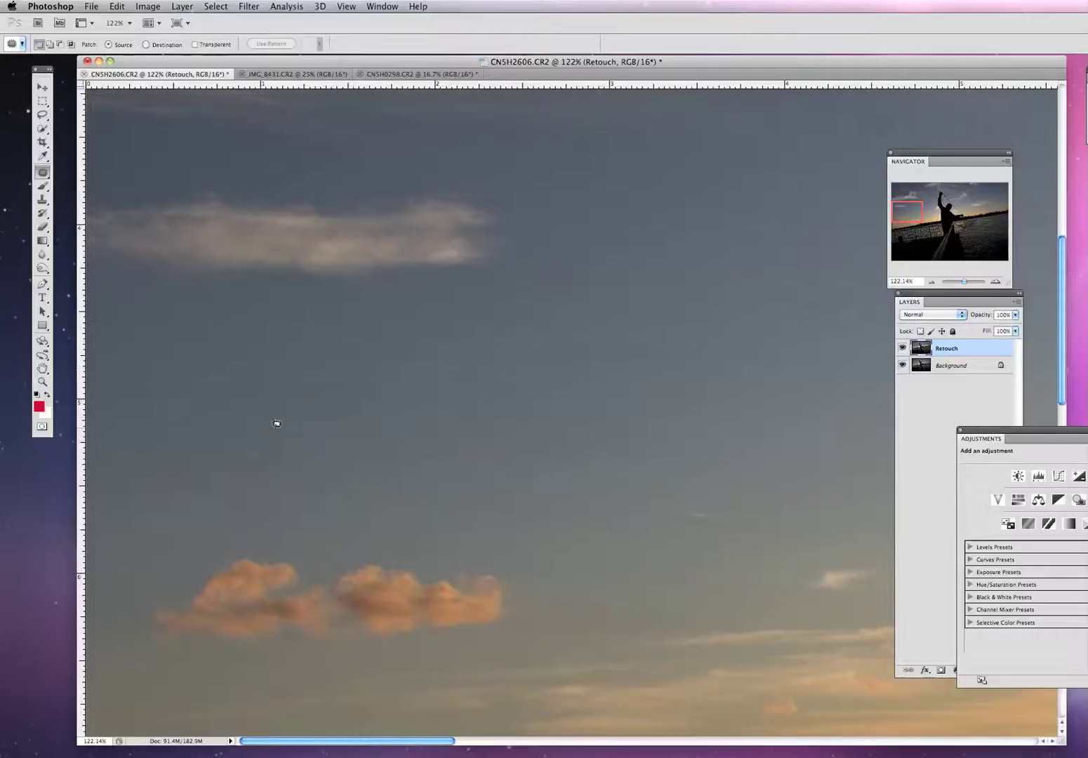
drag(276, 423, 380, 447)
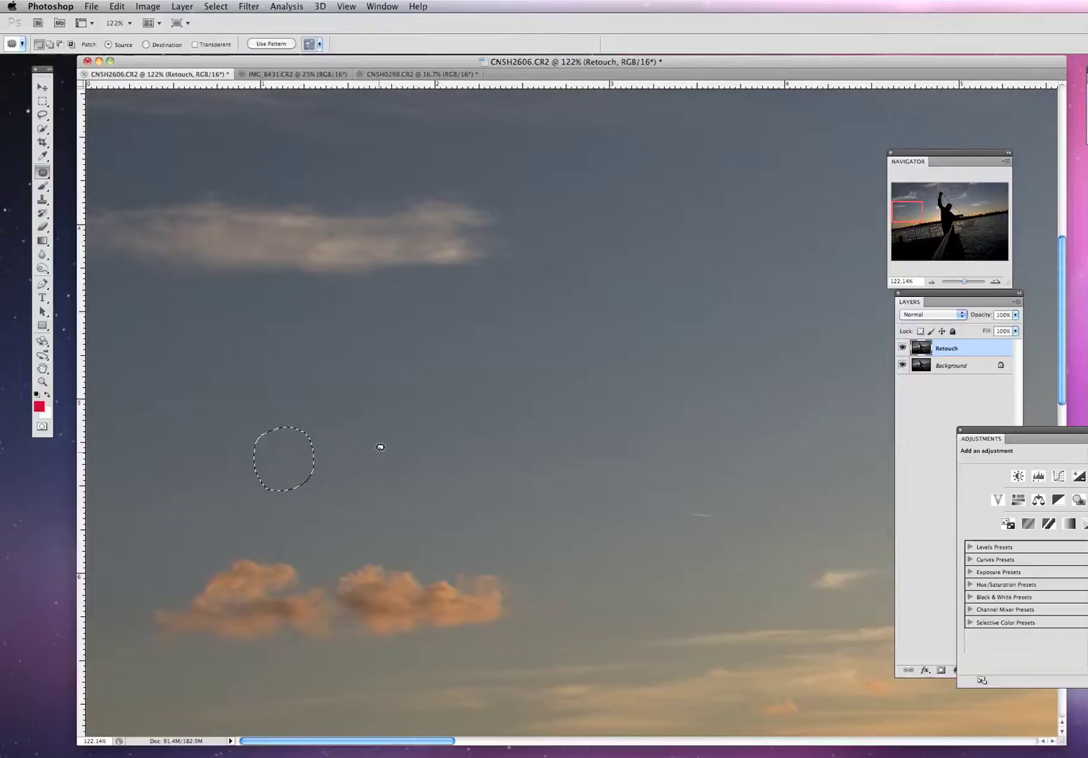
scroll(380, 447, right, 10)
scroll(379, 447, right, 5)
scroll(379, 447, right, 5)
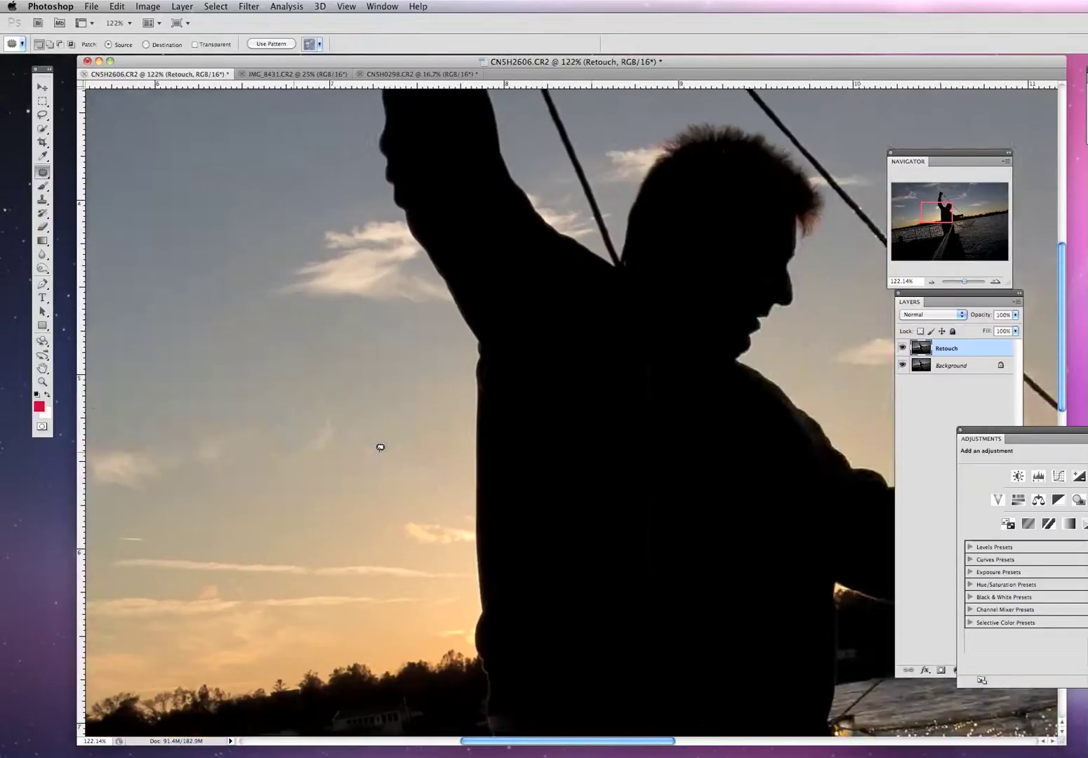
scroll(379, 447, right, 5)
scroll(380, 447, right, 5)
scroll(380, 447, right, 3)
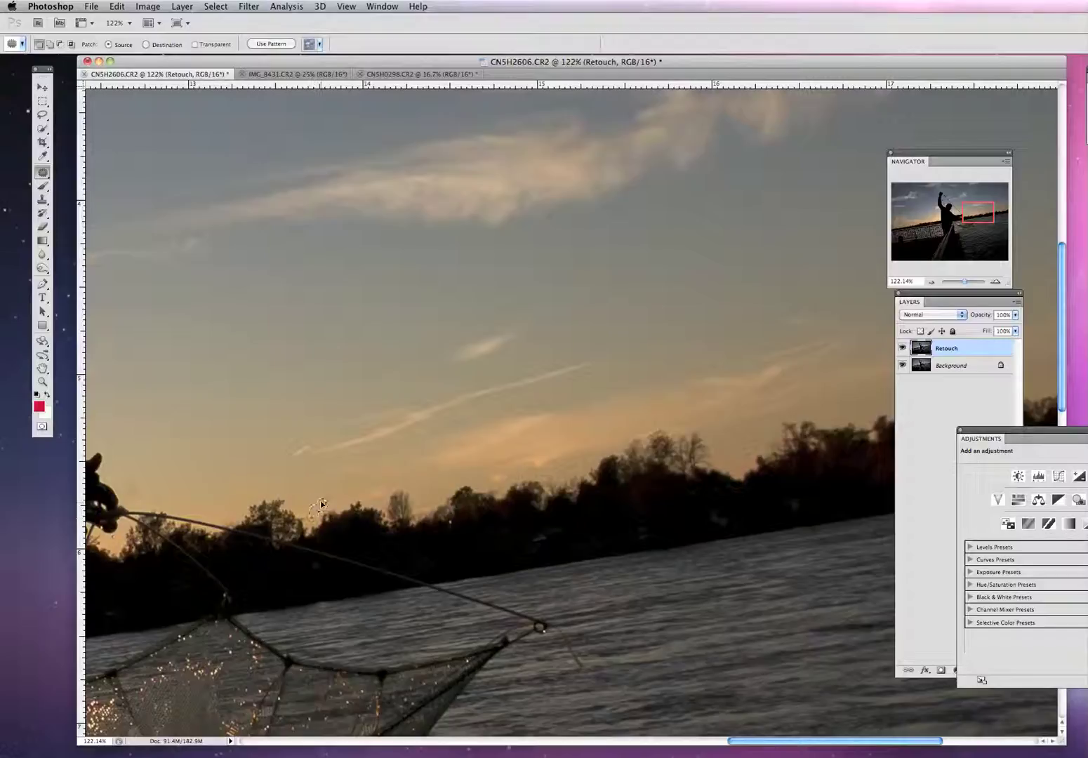
drag(314, 507, 314, 508)
key(ctrl+d)
drag(629, 433, 630, 430)
click(215, 6)
click(217, 32)
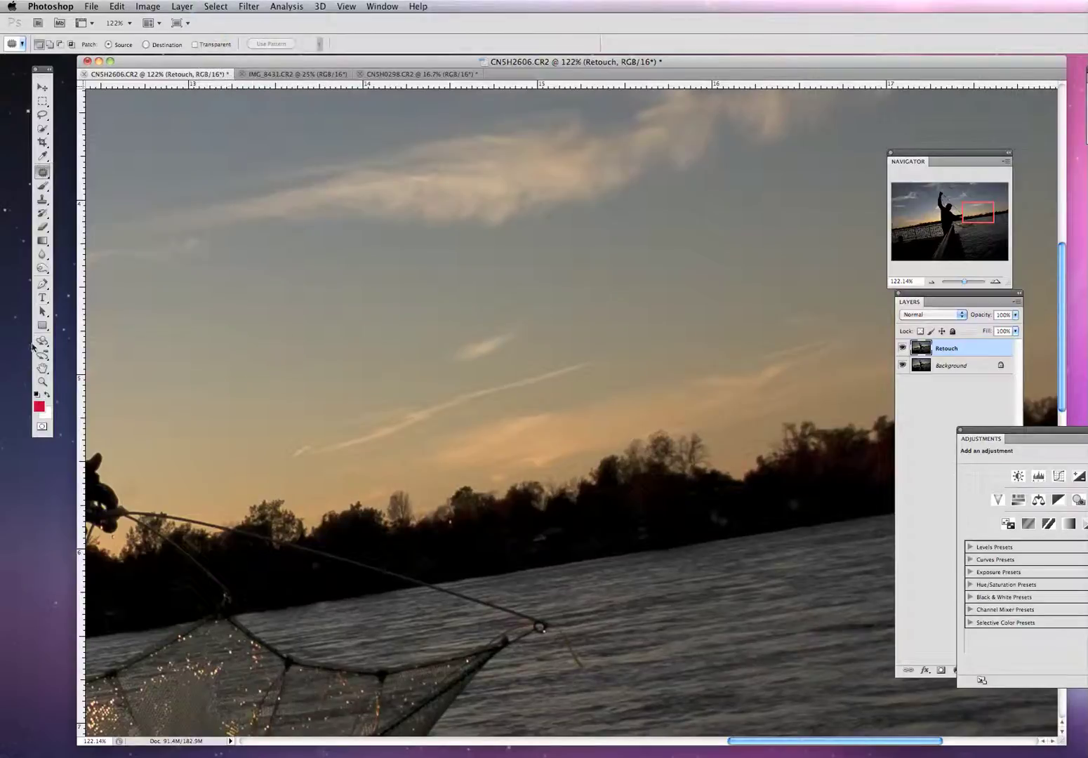
Step: Fit the whole photo on screen and toggle the Retouch layer's visibility to compare with the original
double_click(41, 367)
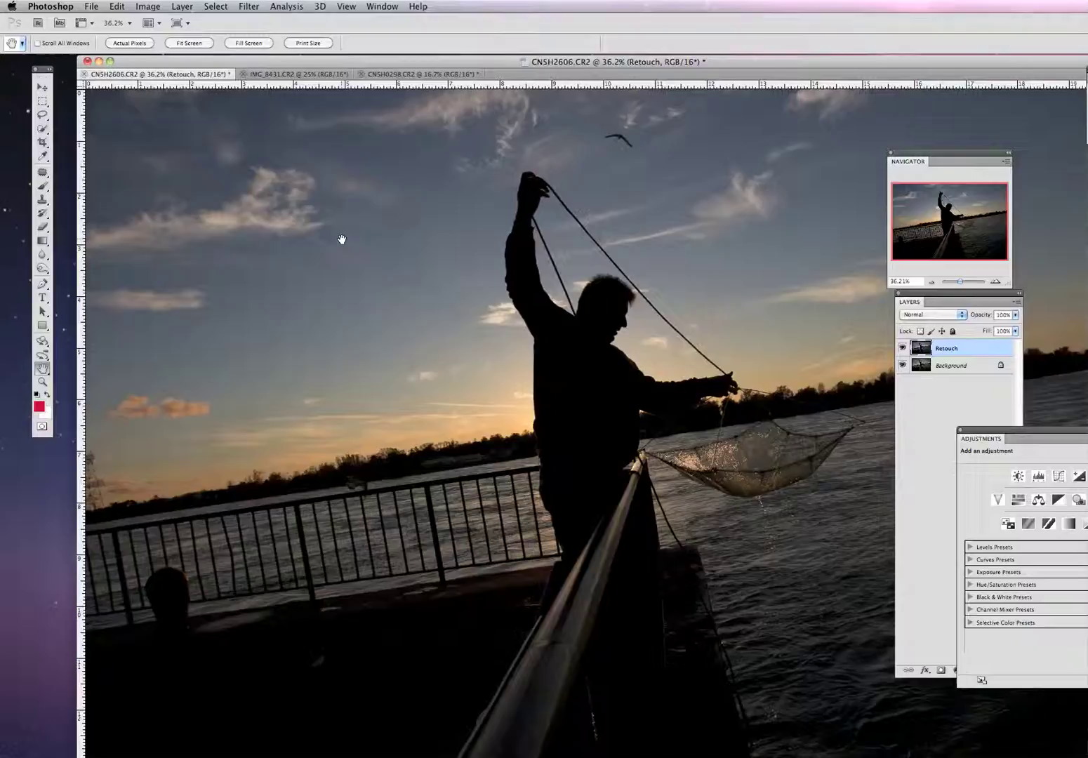
click(903, 348)
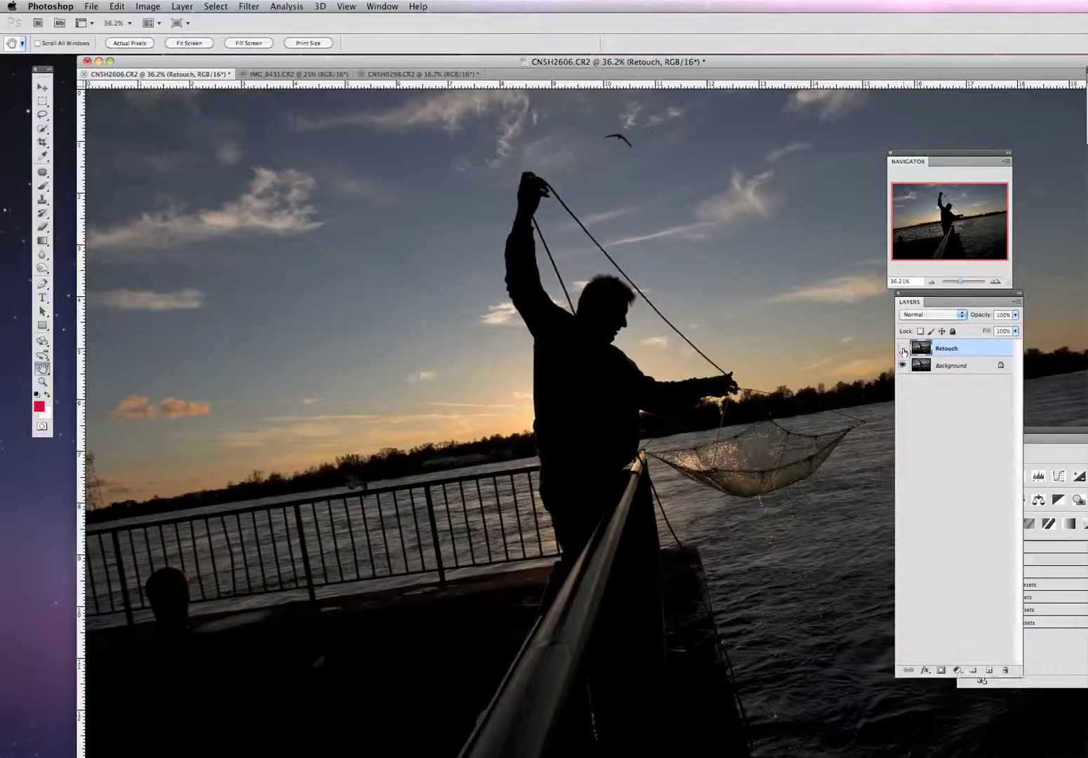
click(903, 348)
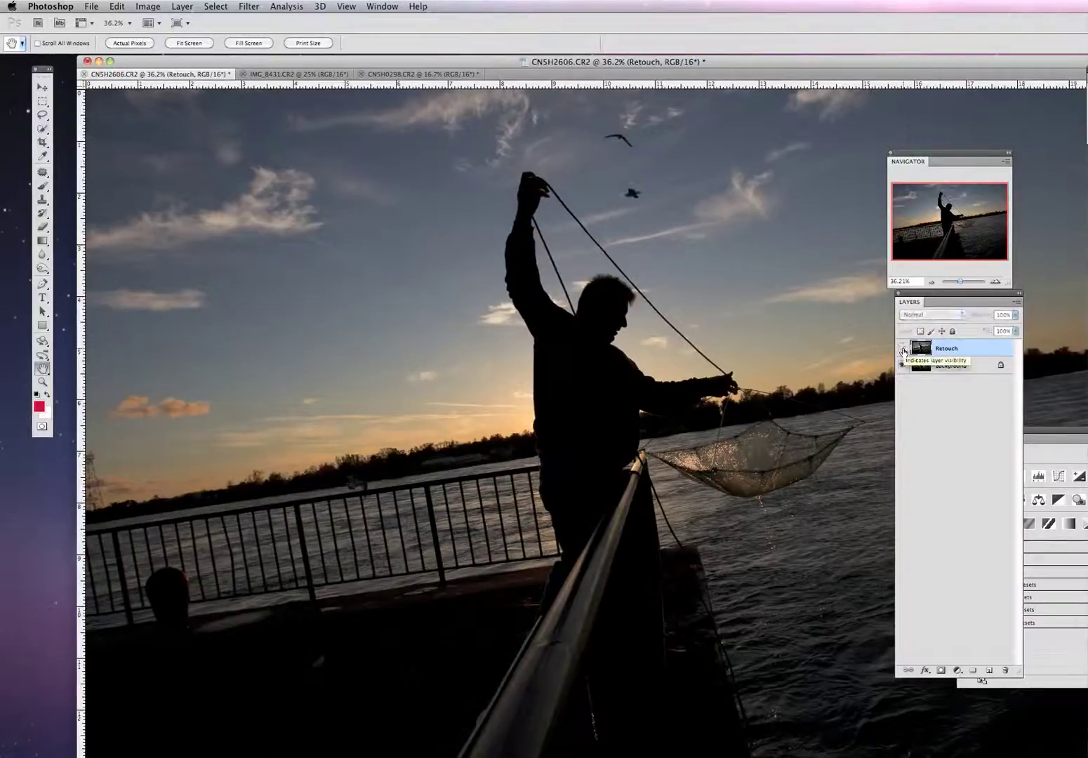
click(903, 349)
click(903, 349)
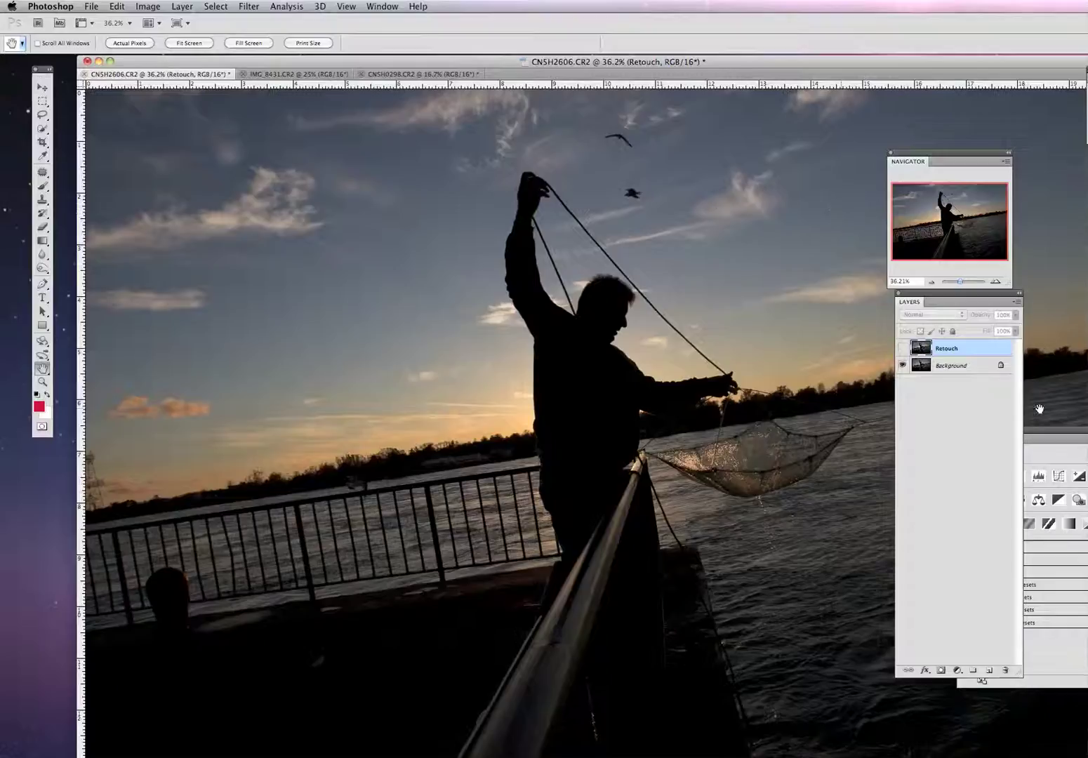
click(902, 348)
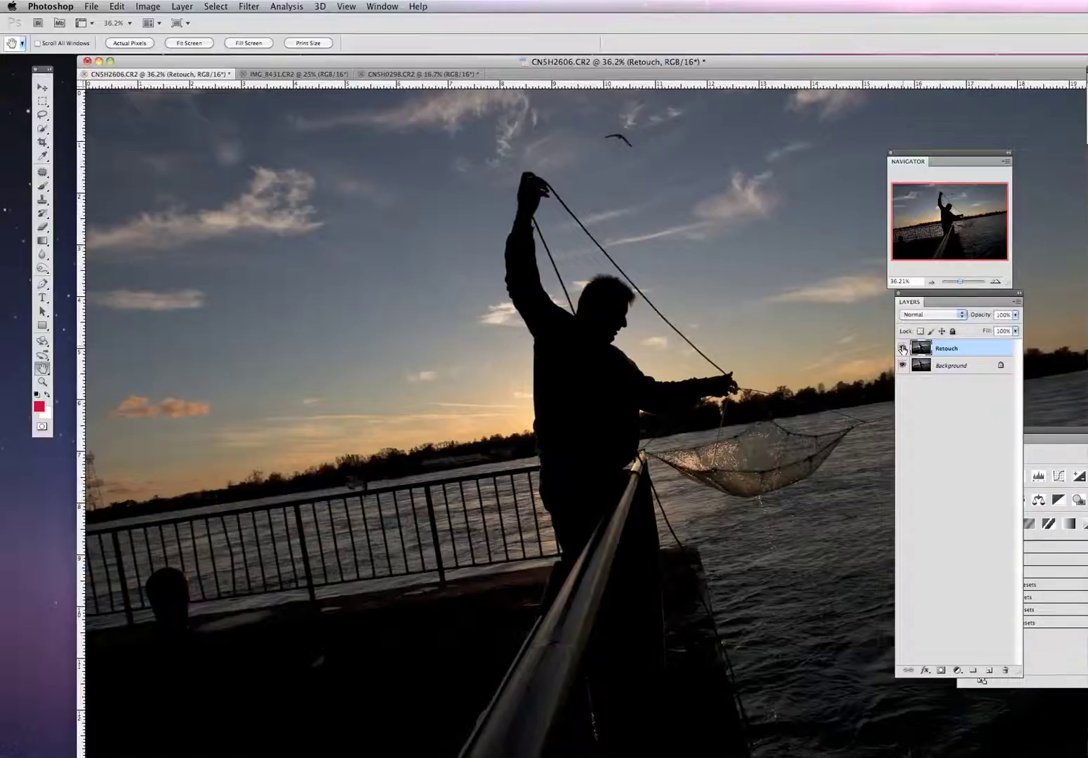
click(902, 348)
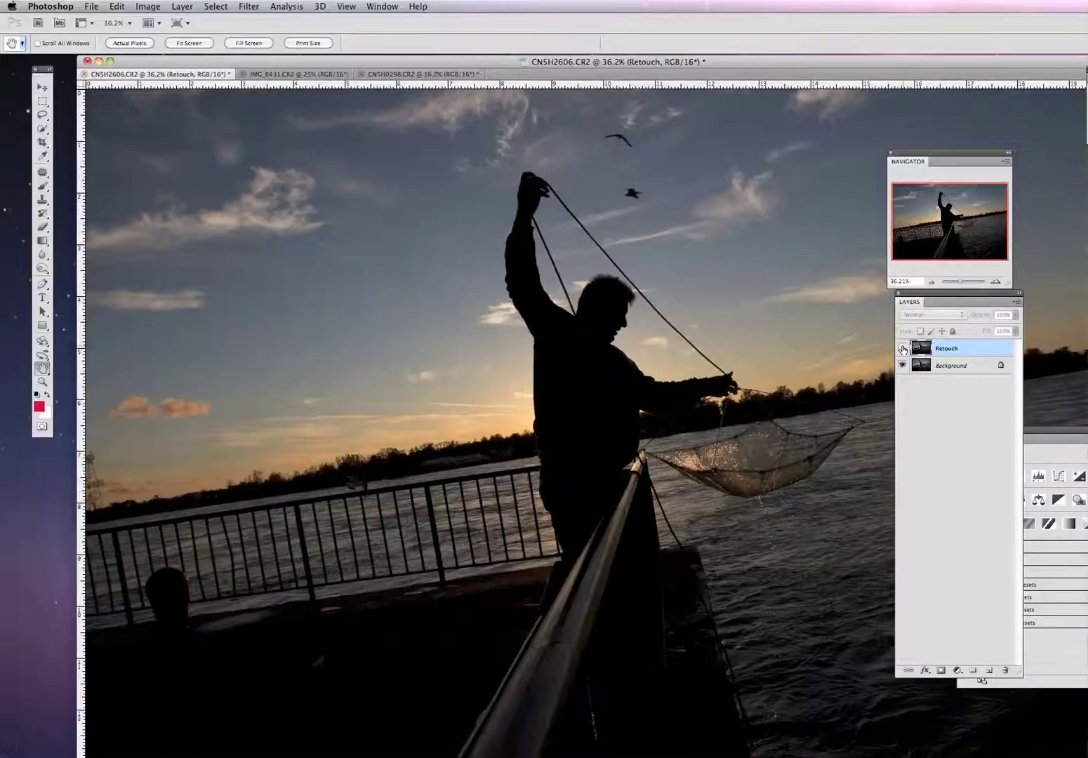
click(904, 349)
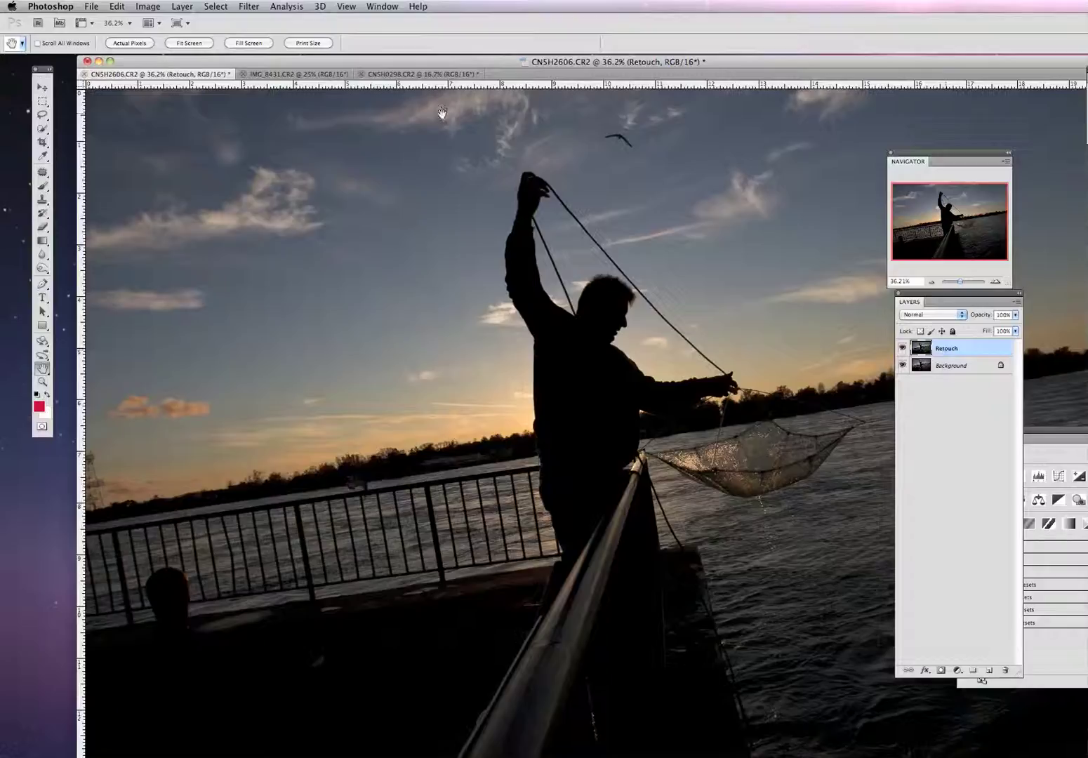
click(186, 7)
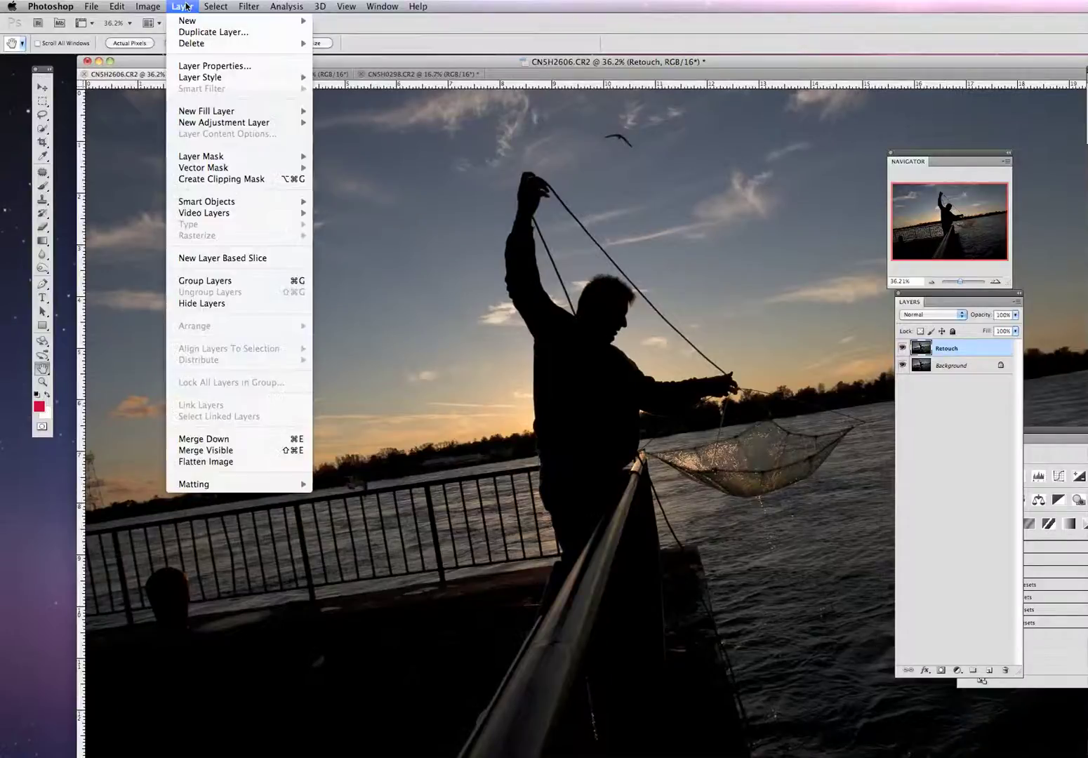
Step: Flatten the image to a single Background layer and move the Adjustments panel to the centre
click(218, 465)
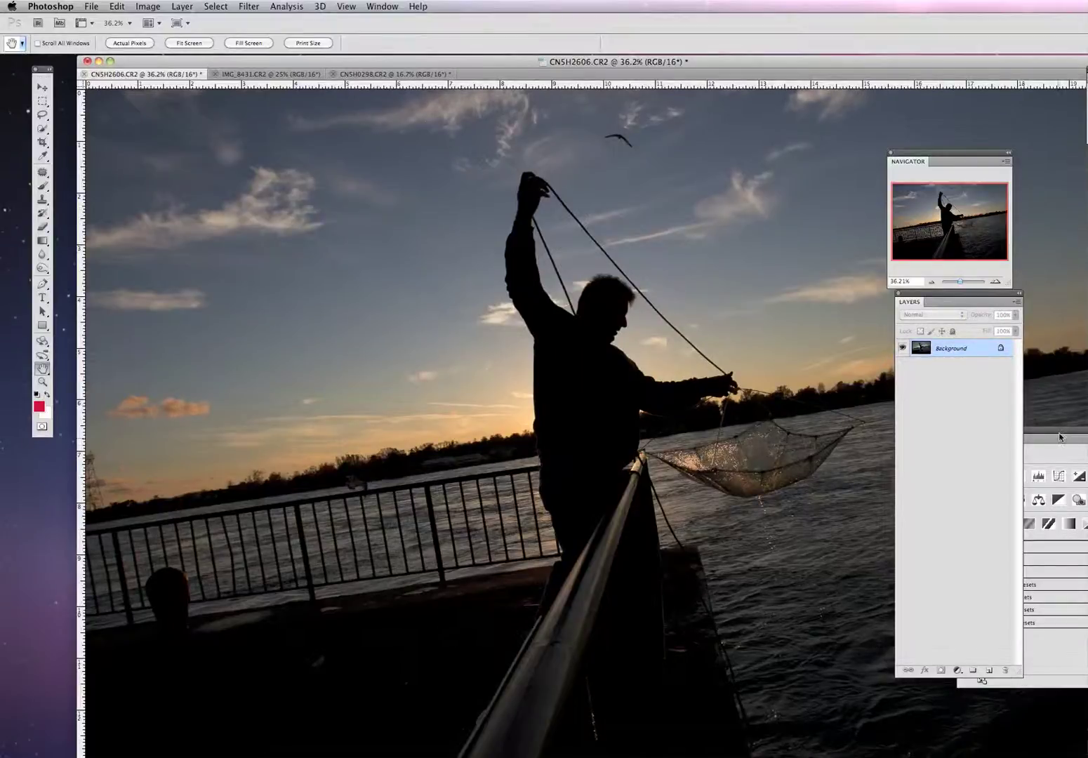
drag(1059, 437, 554, 341)
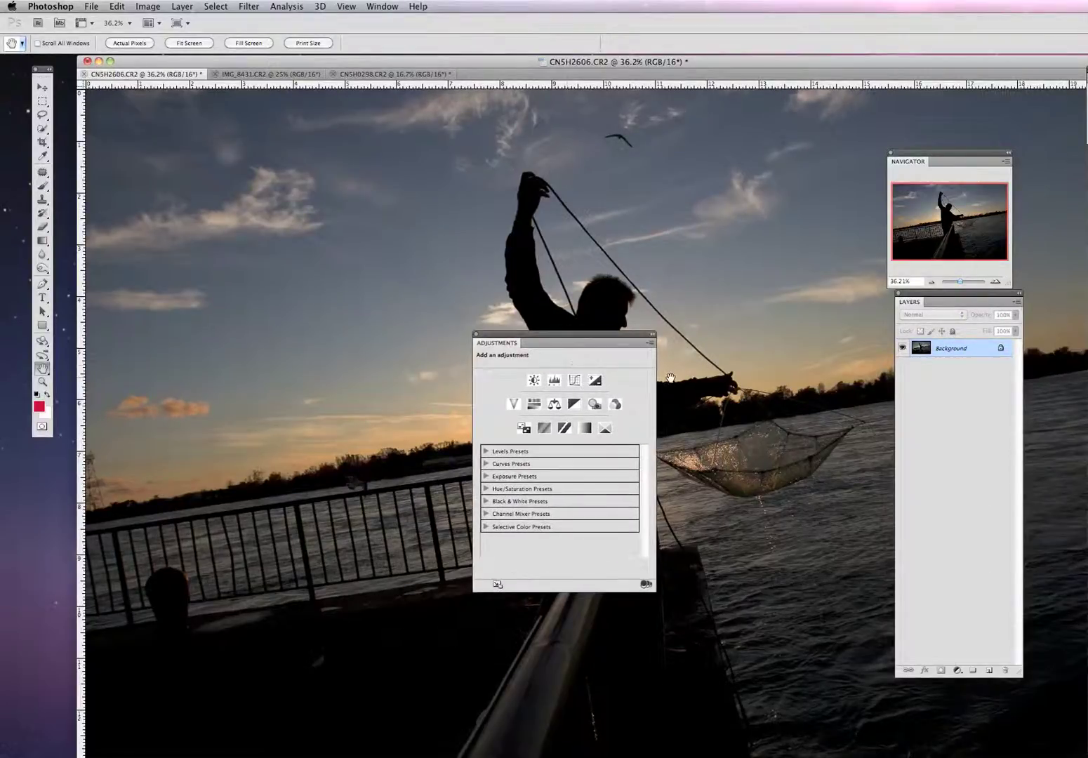
Step: Undo the flatten and add a Levels adjustment layer with the white point at 158
click(117, 6)
click(118, 20)
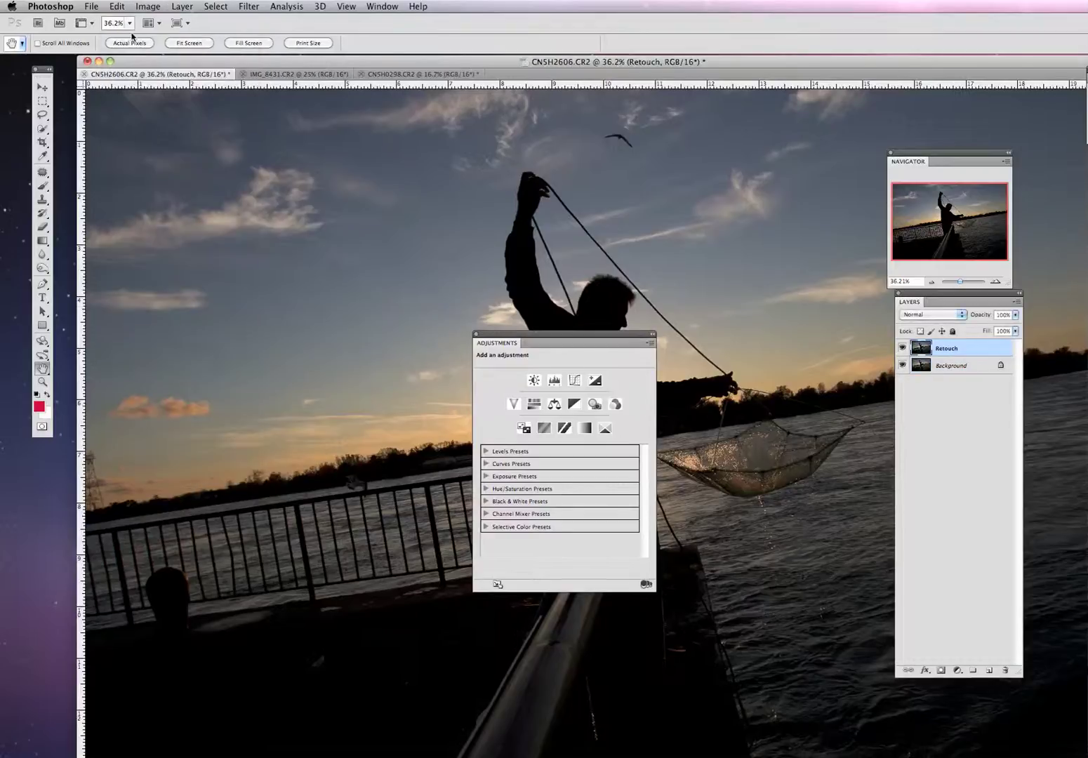
click(554, 381)
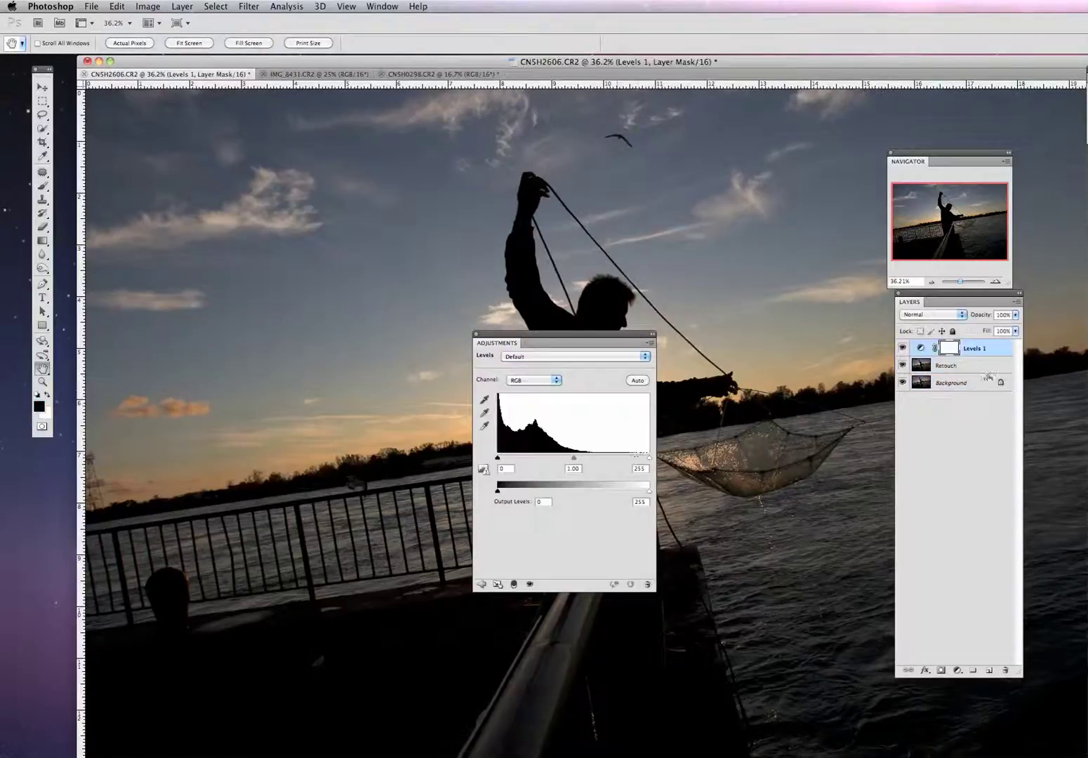
drag(648, 459, 556, 459)
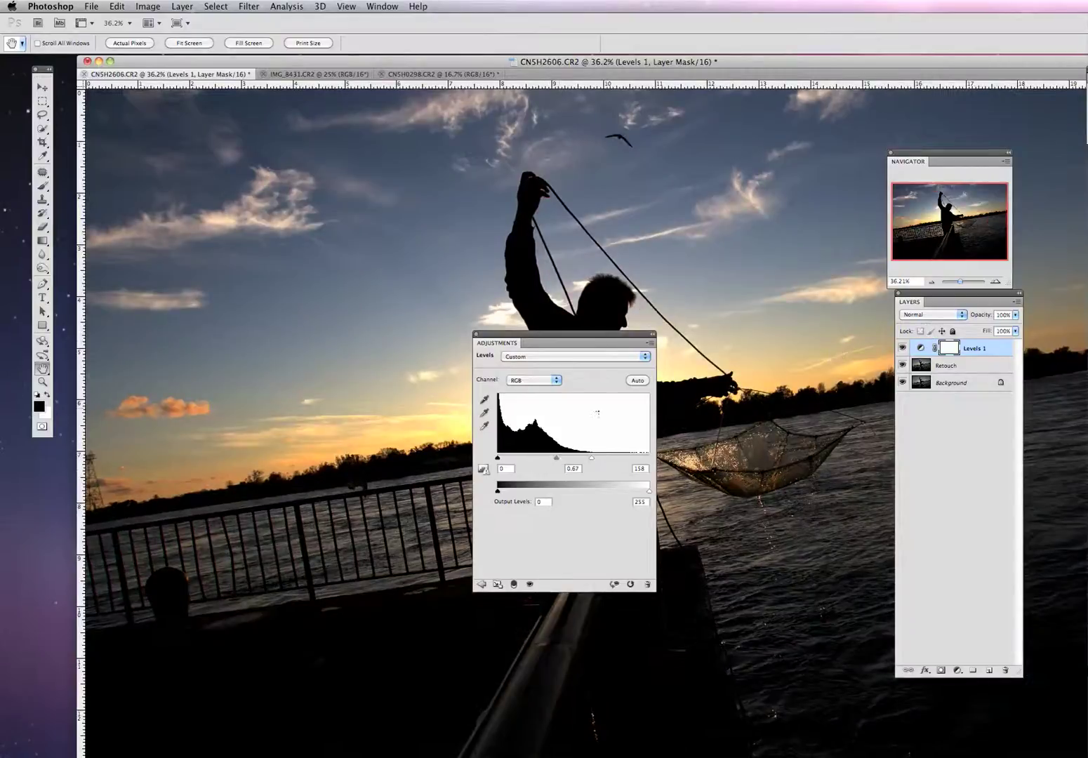
click(481, 584)
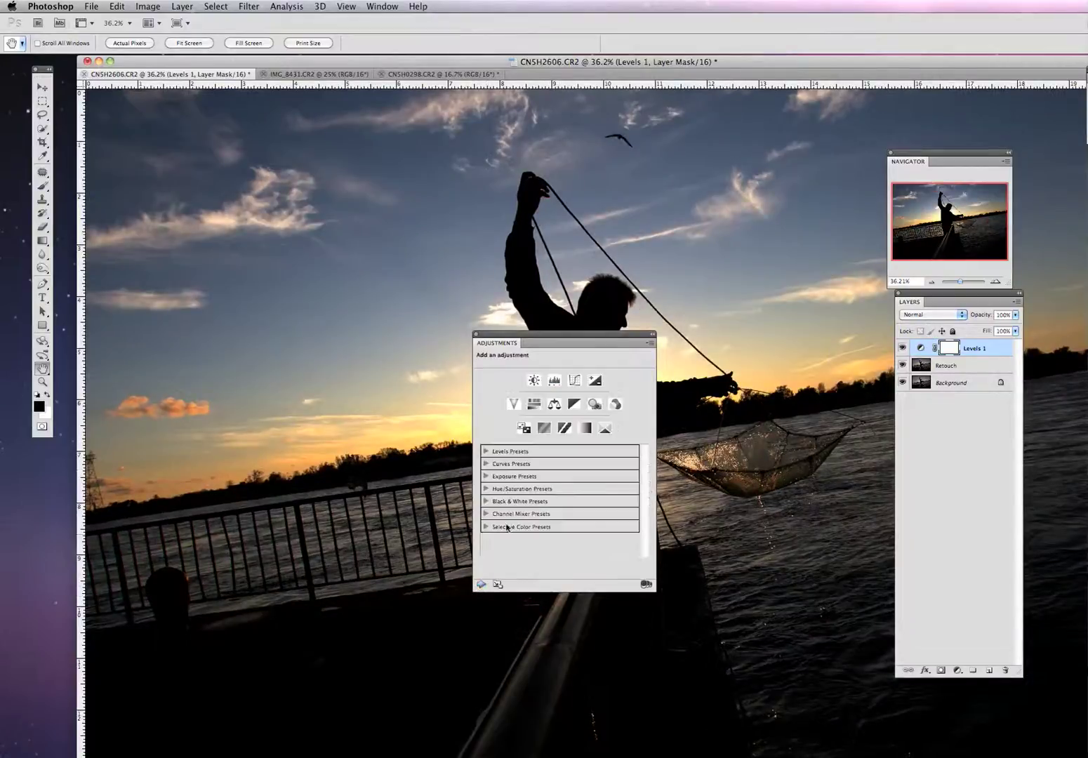
Step: Add a Curves layer with a lowered shadow point and a raised highlight point, then move its panel aside
click(576, 380)
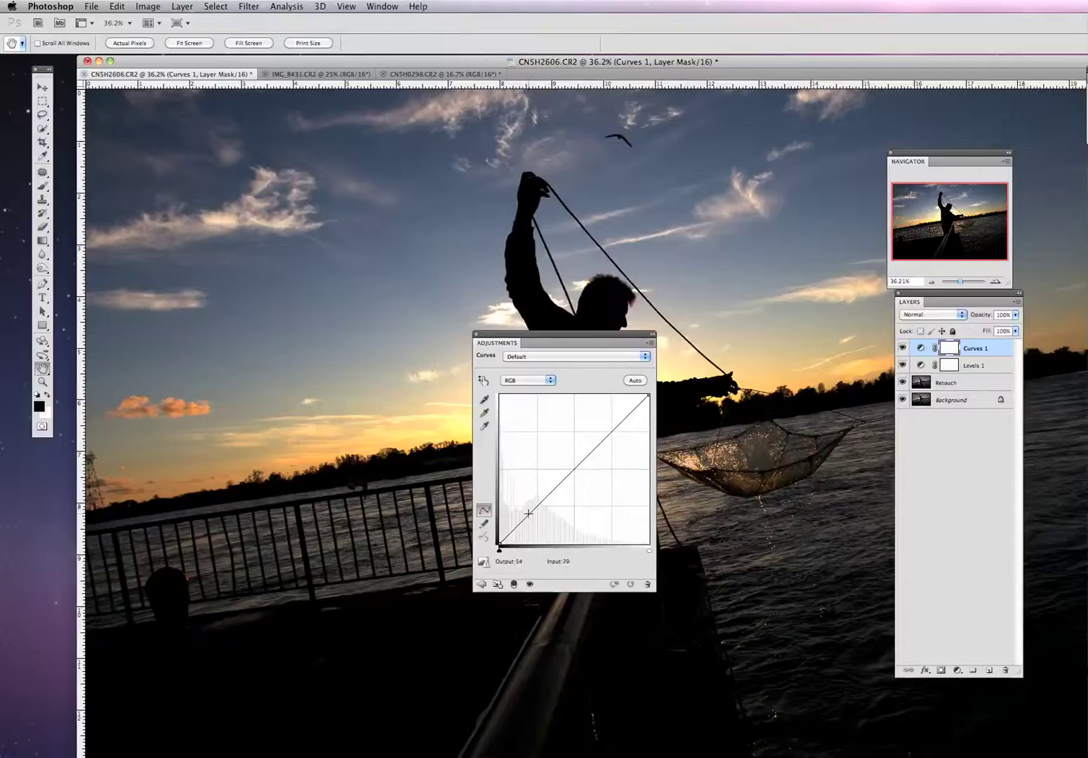
drag(527, 513, 529, 518)
drag(583, 462, 583, 456)
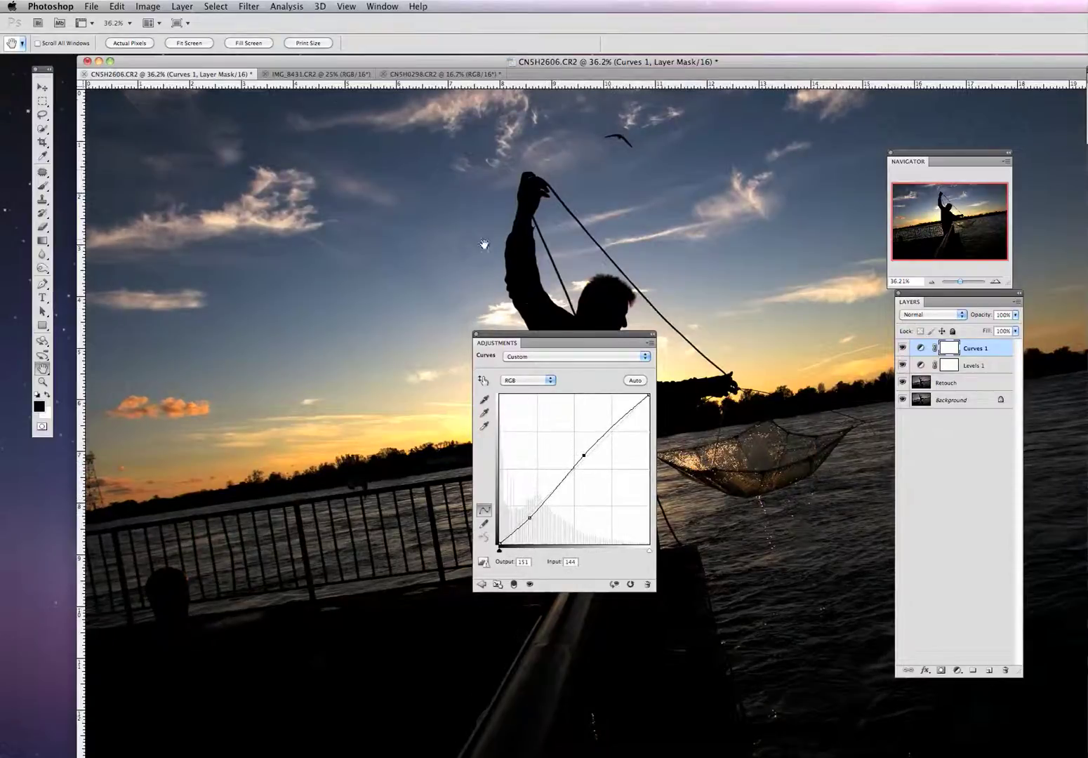
drag(561, 342, 268, 216)
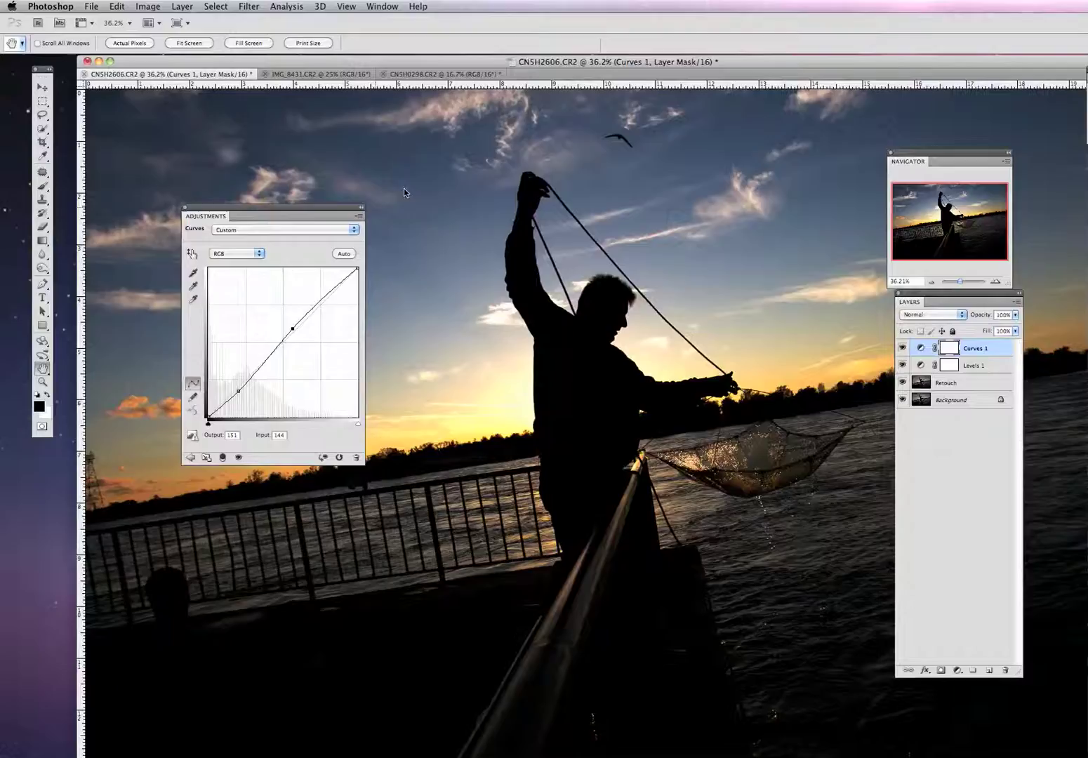
click(157, 7)
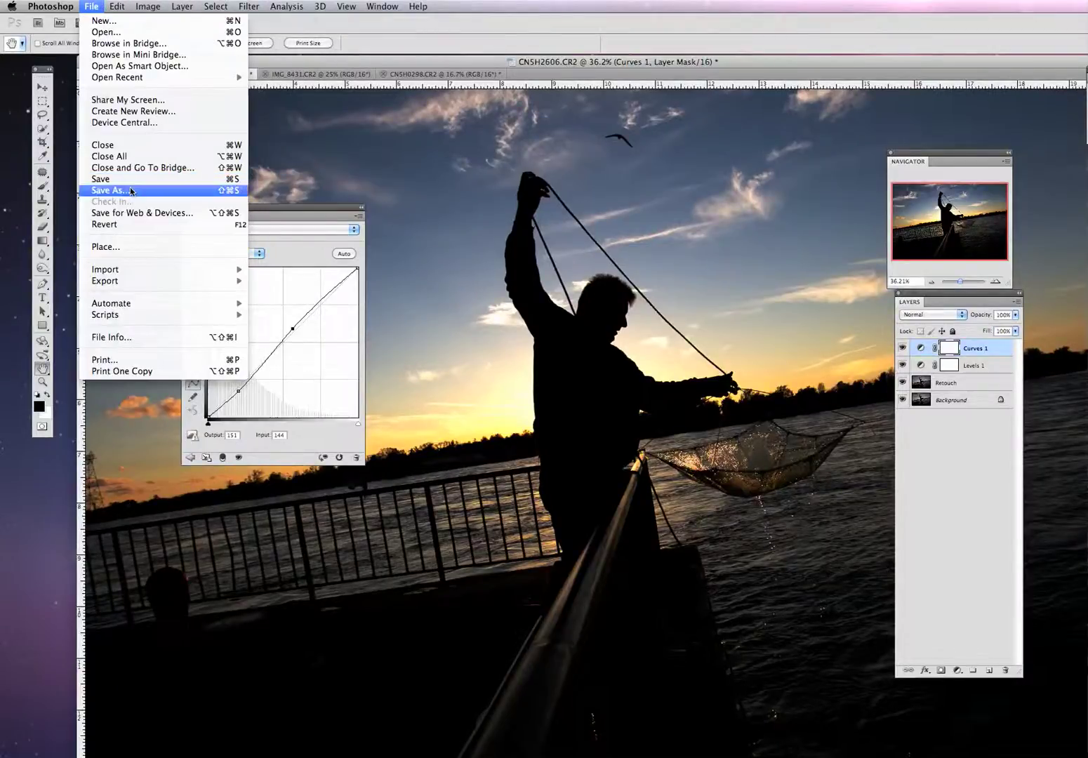
Step: Save the layered master as a PSD in a new Desktop folder named 'Portfolio Masters'
click(130, 190)
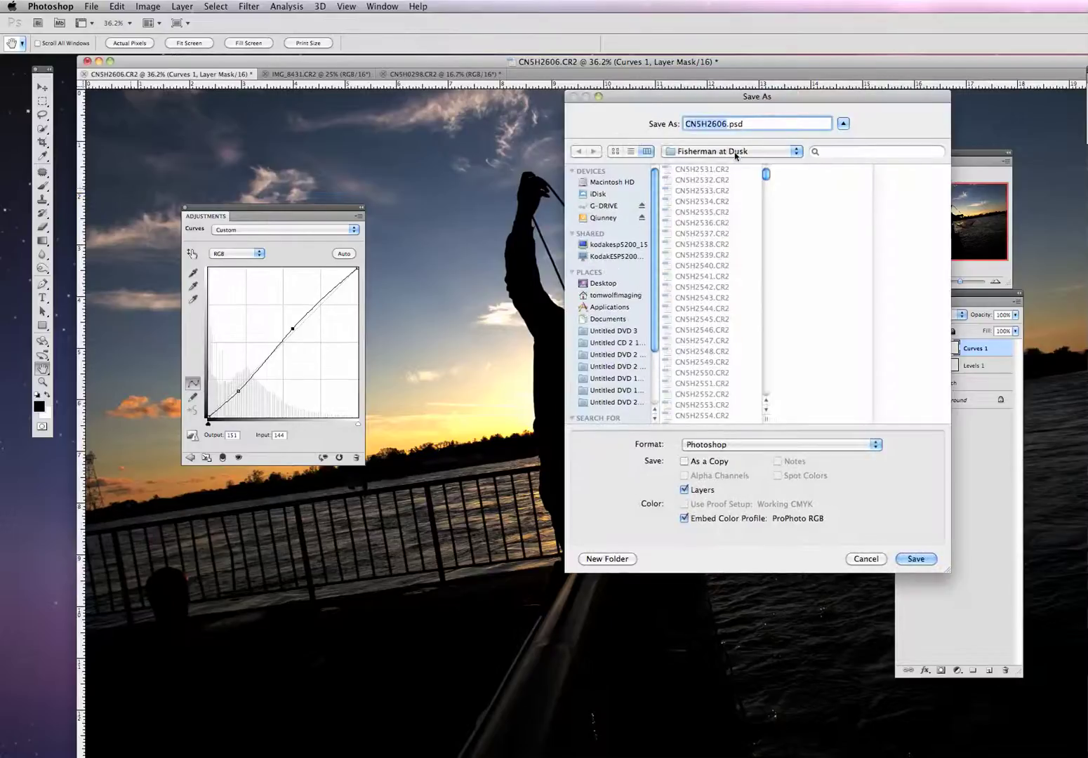
click(729, 150)
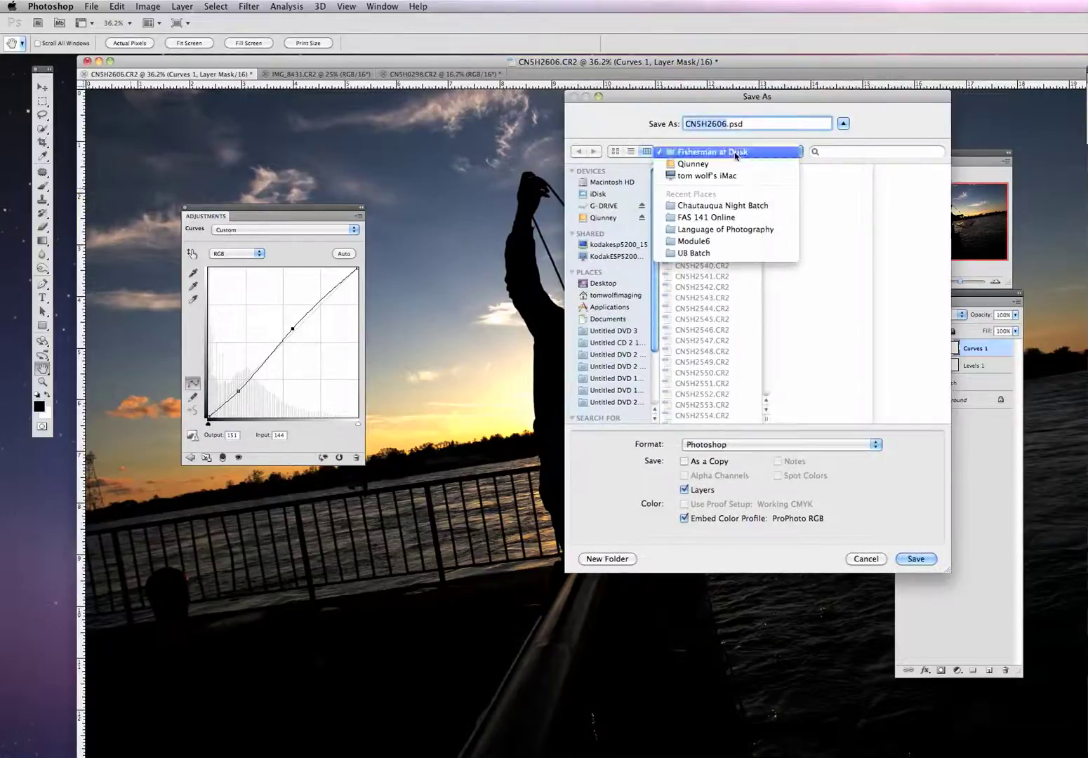
click(594, 285)
click(597, 289)
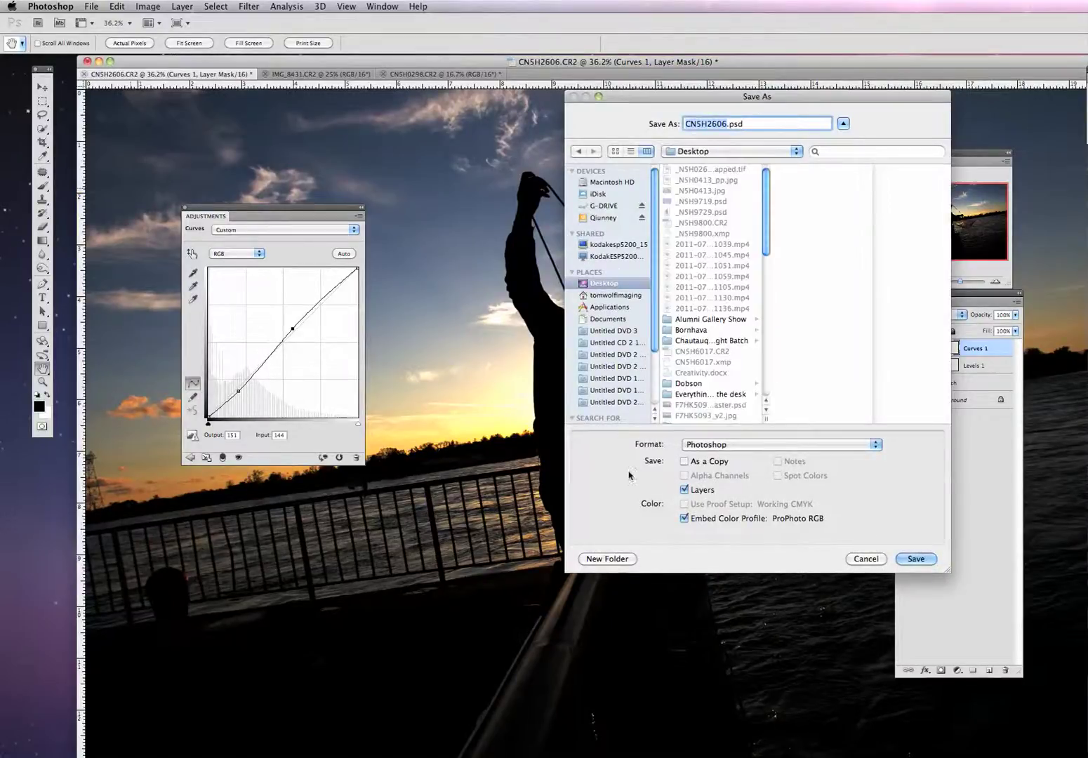
click(606, 559)
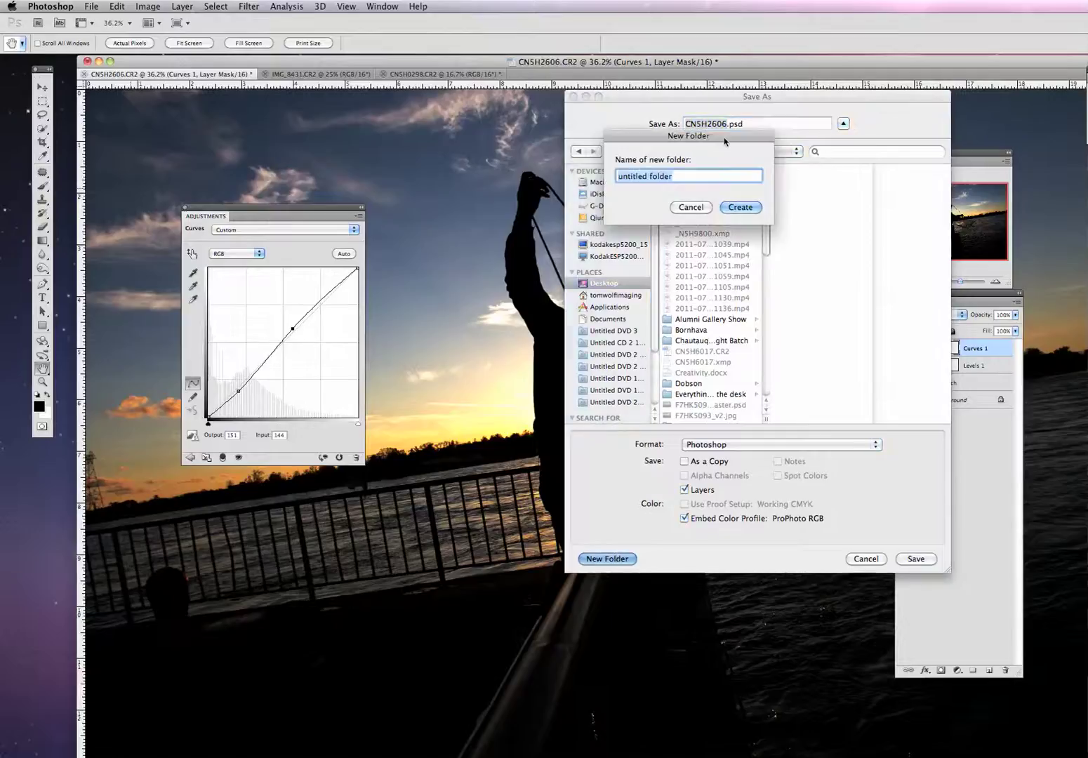
text(Portf)
text(o)
text(lio)
text(  Ma)
text(ster)
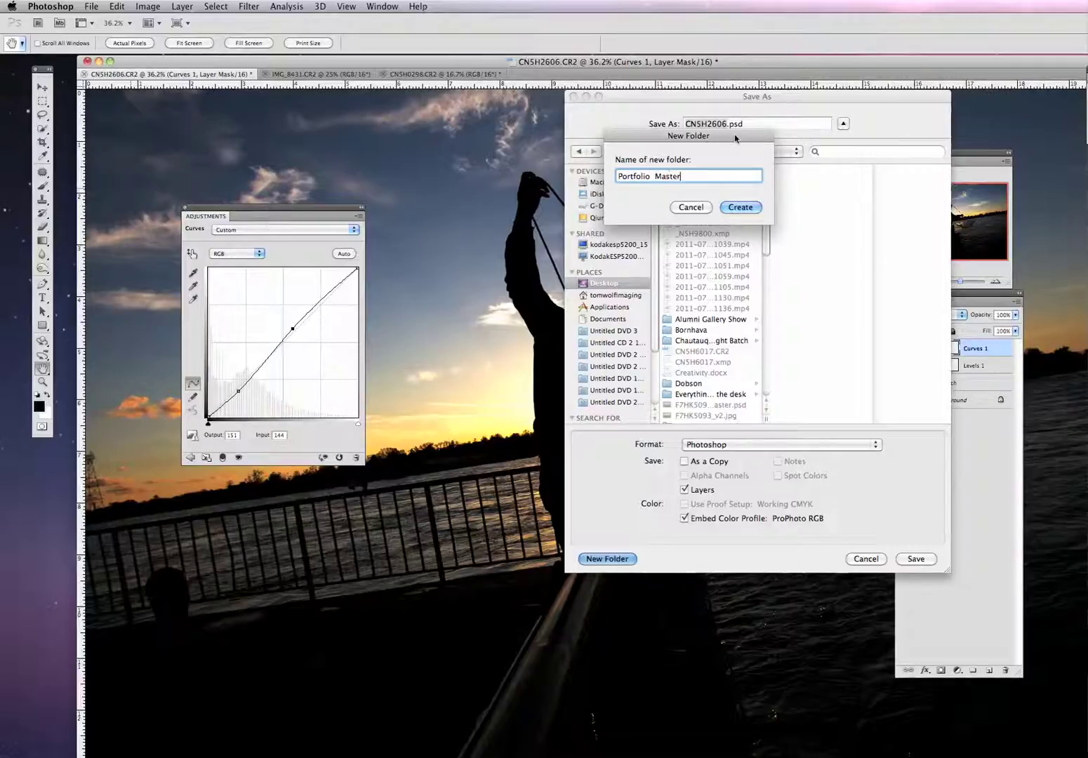
text(s)
click(739, 207)
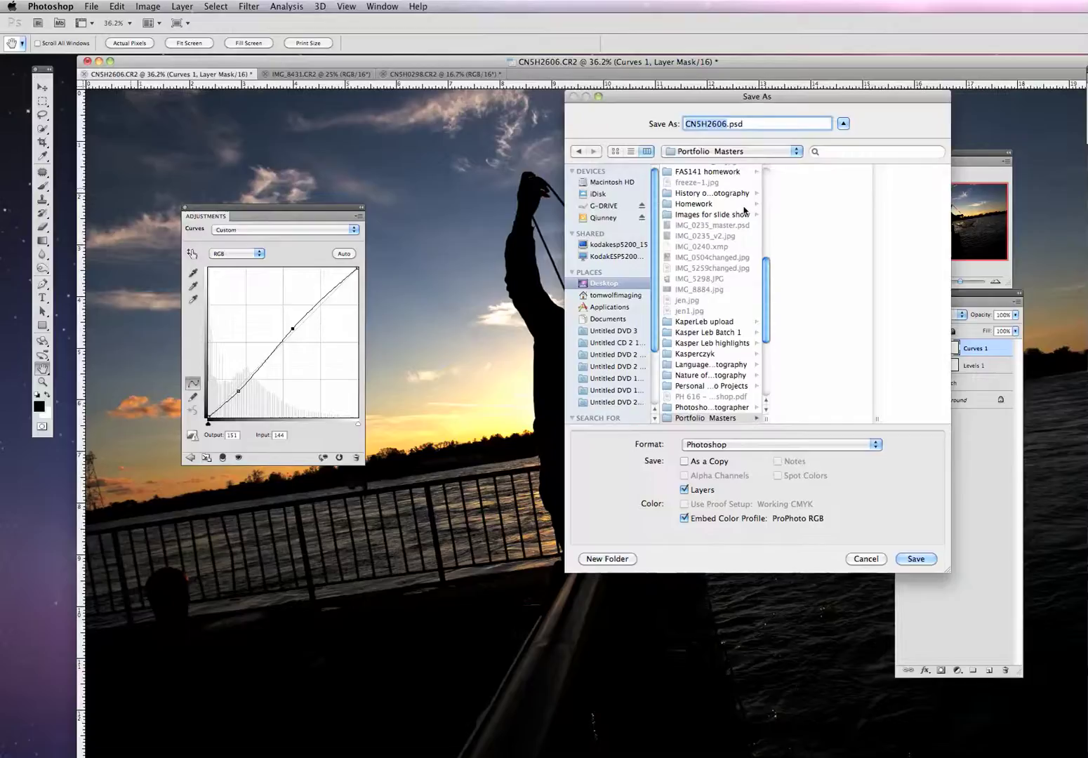
click(915, 559)
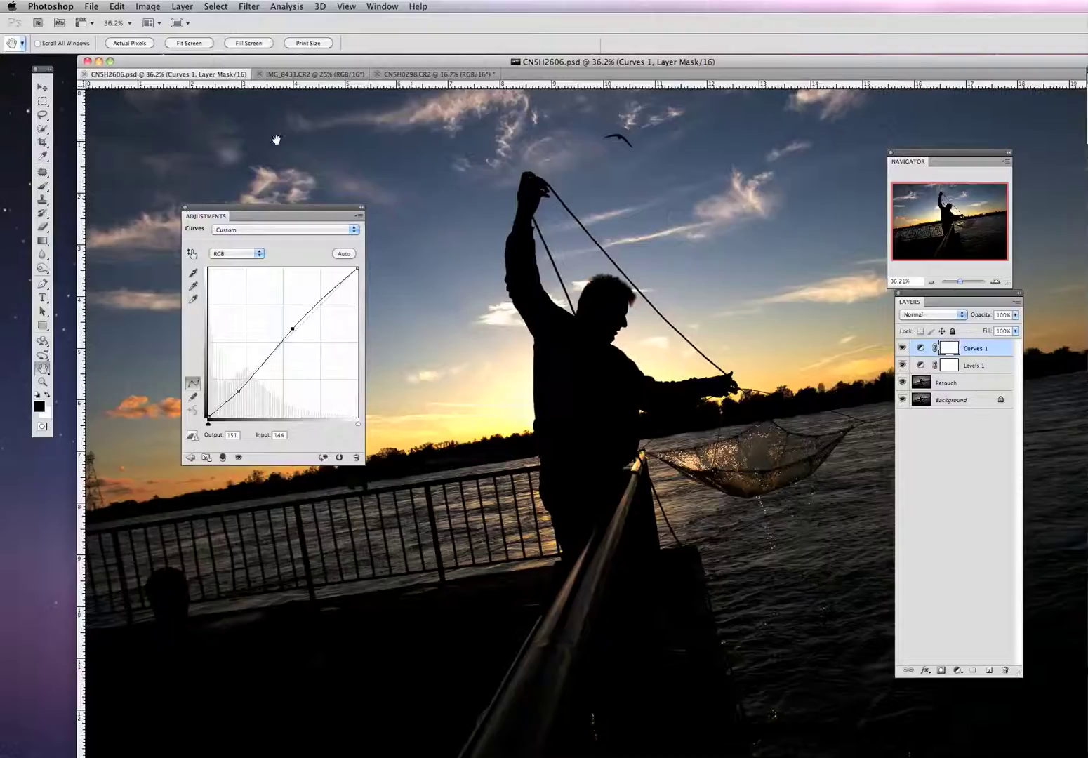
Step: Flatten the saved image into a single Background layer
click(184, 7)
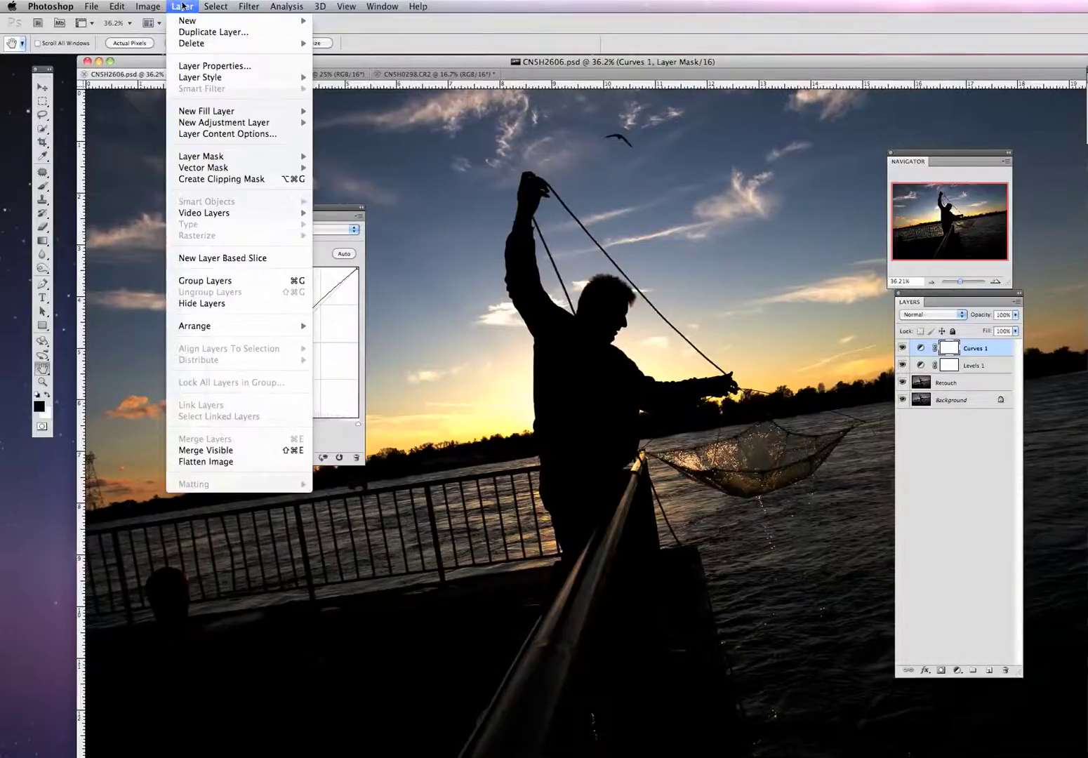
click(236, 461)
click(83, 6)
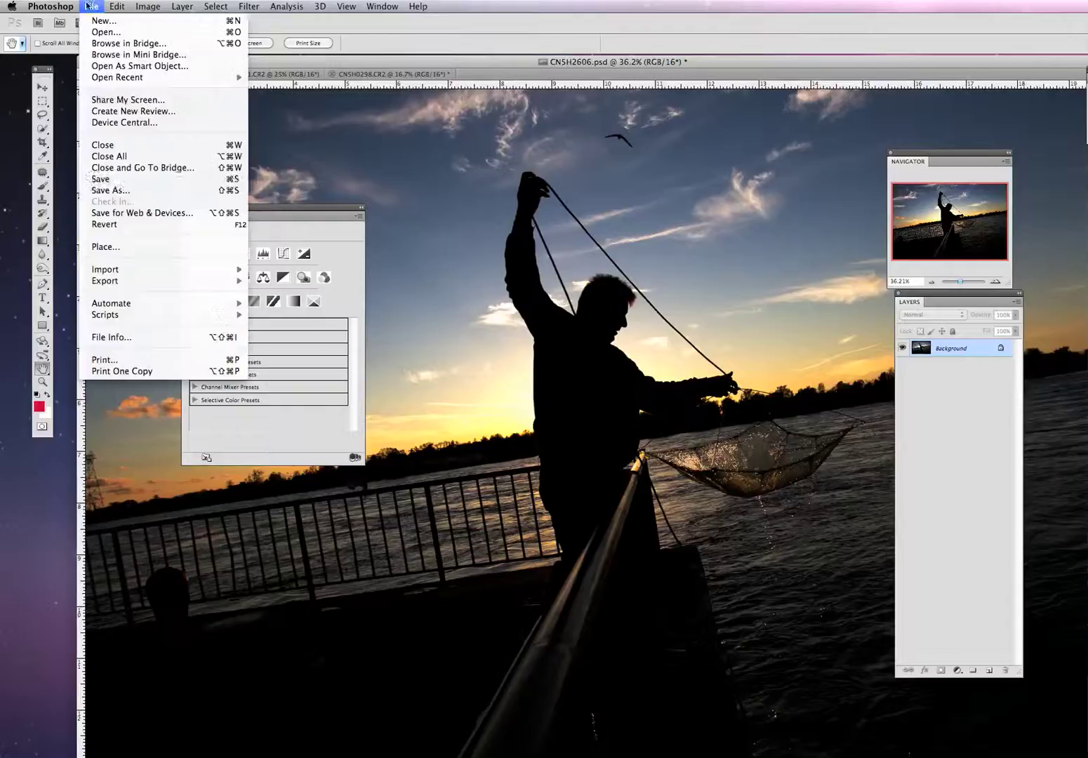
Step: Start a Save As of the flattened photo and create a 'Portfolio JPGS' folder on the Desktop
click(121, 194)
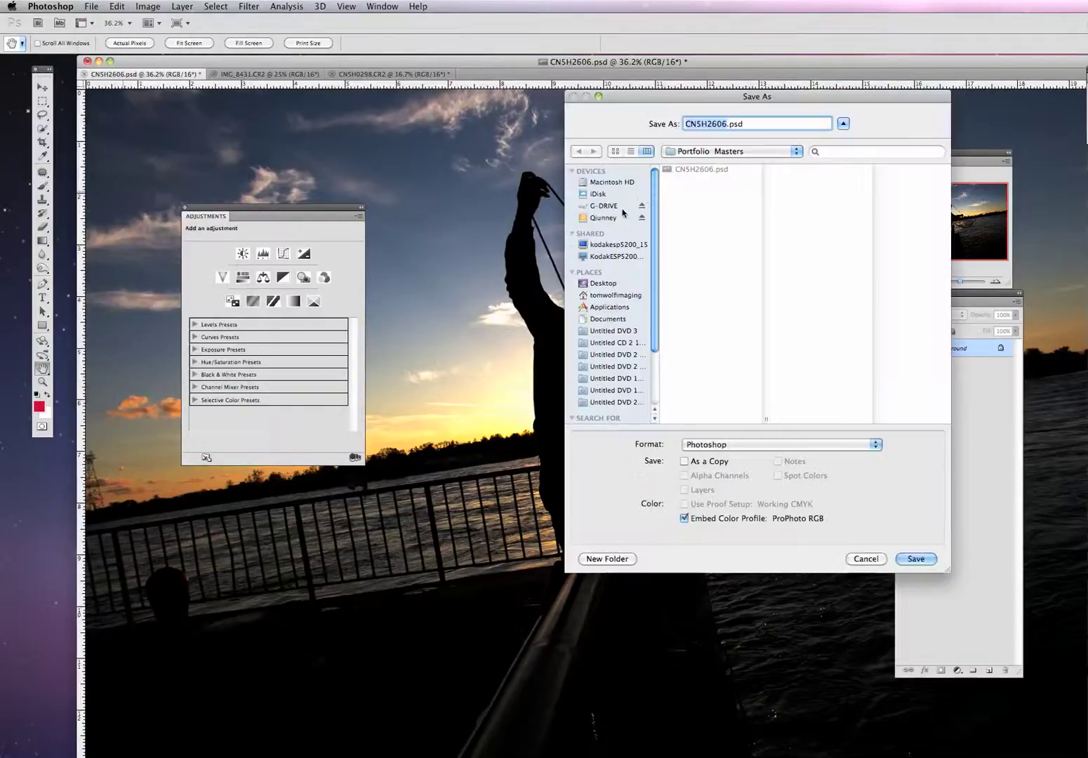
click(603, 283)
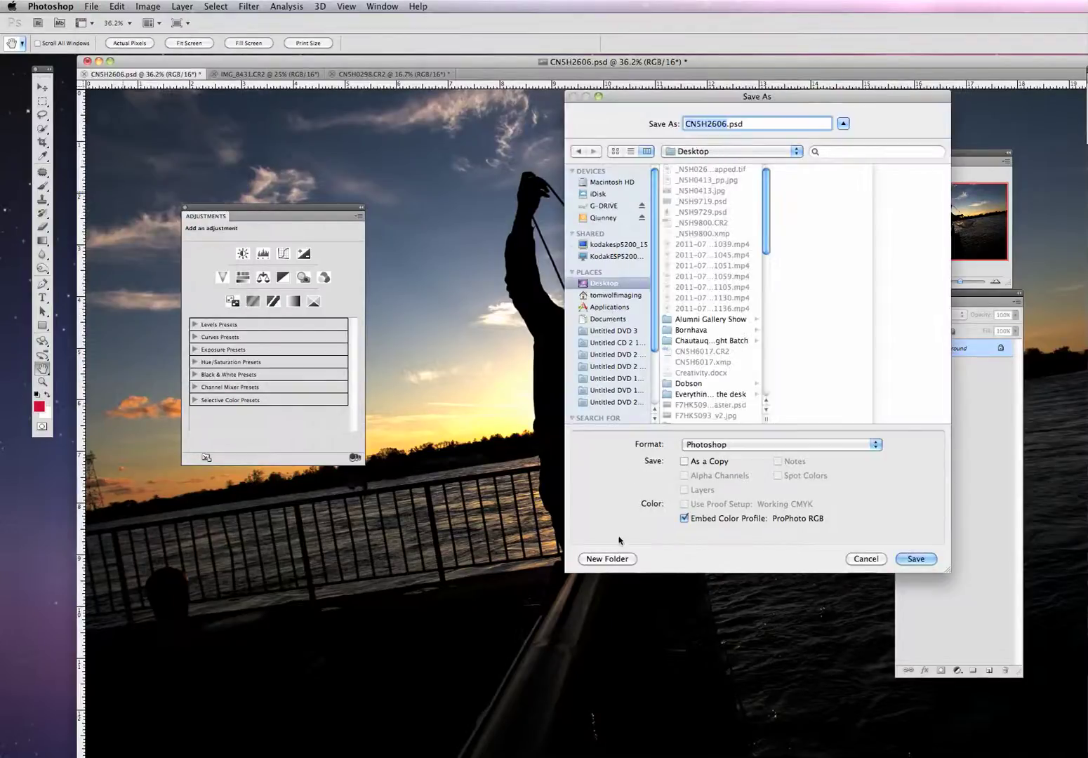
click(616, 559)
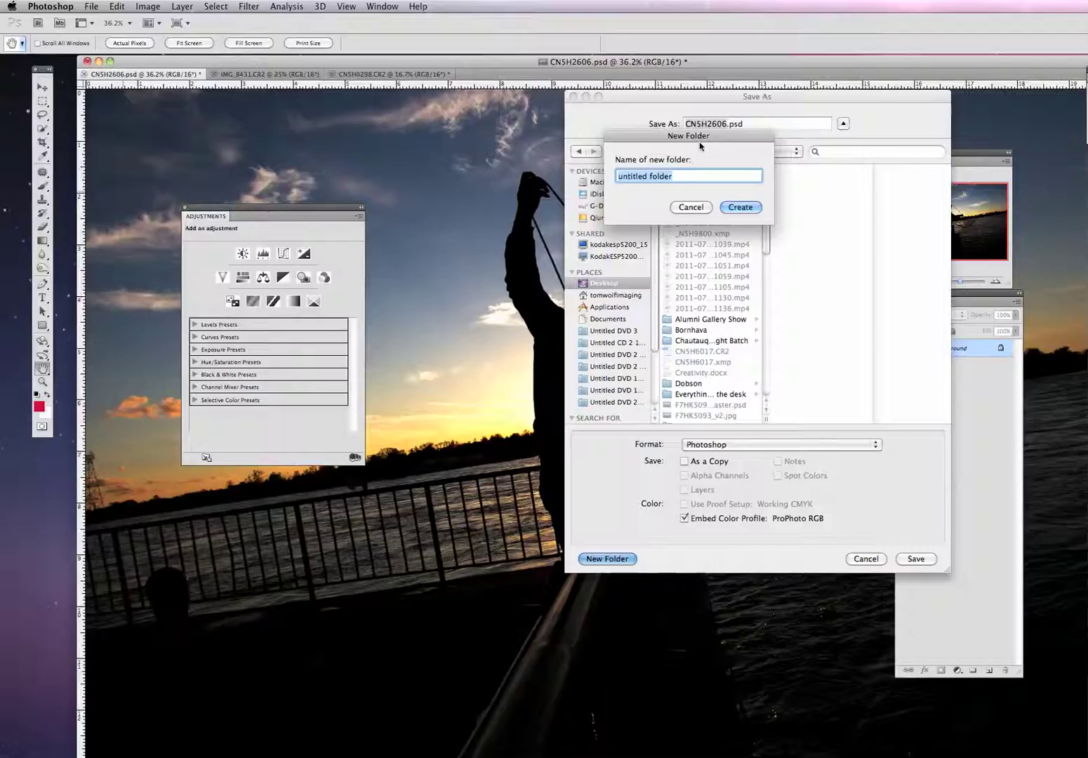
text(Portfolio)
text( JPG)
text(S)
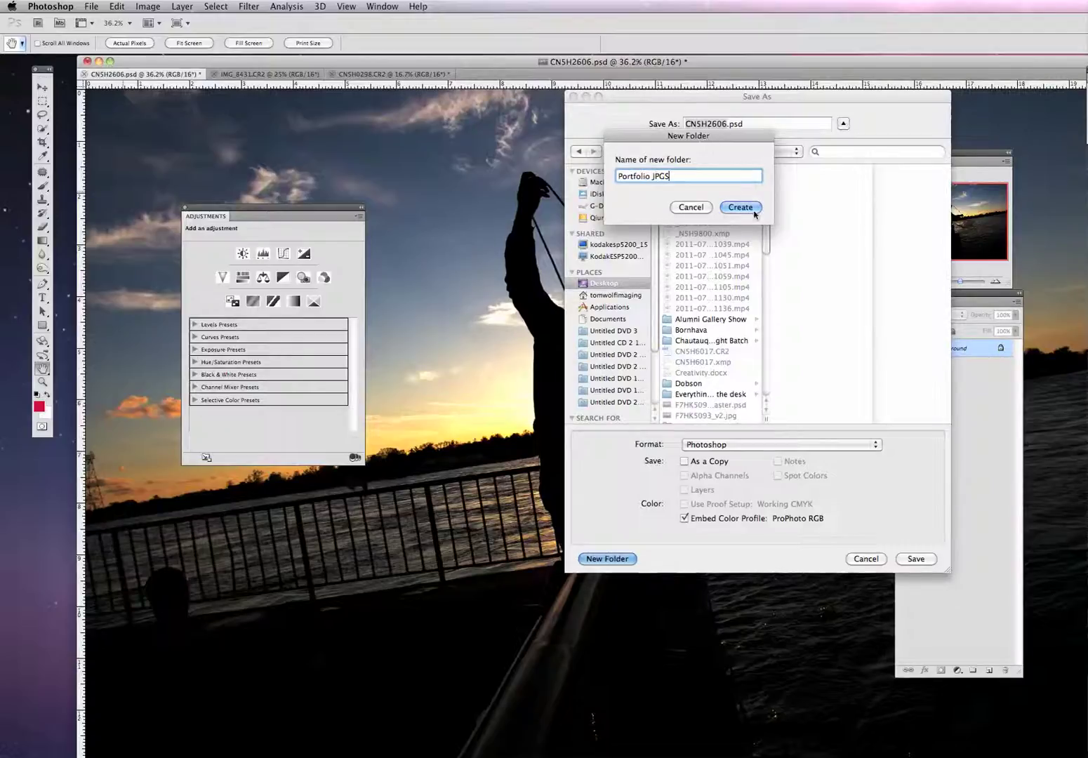
click(740, 207)
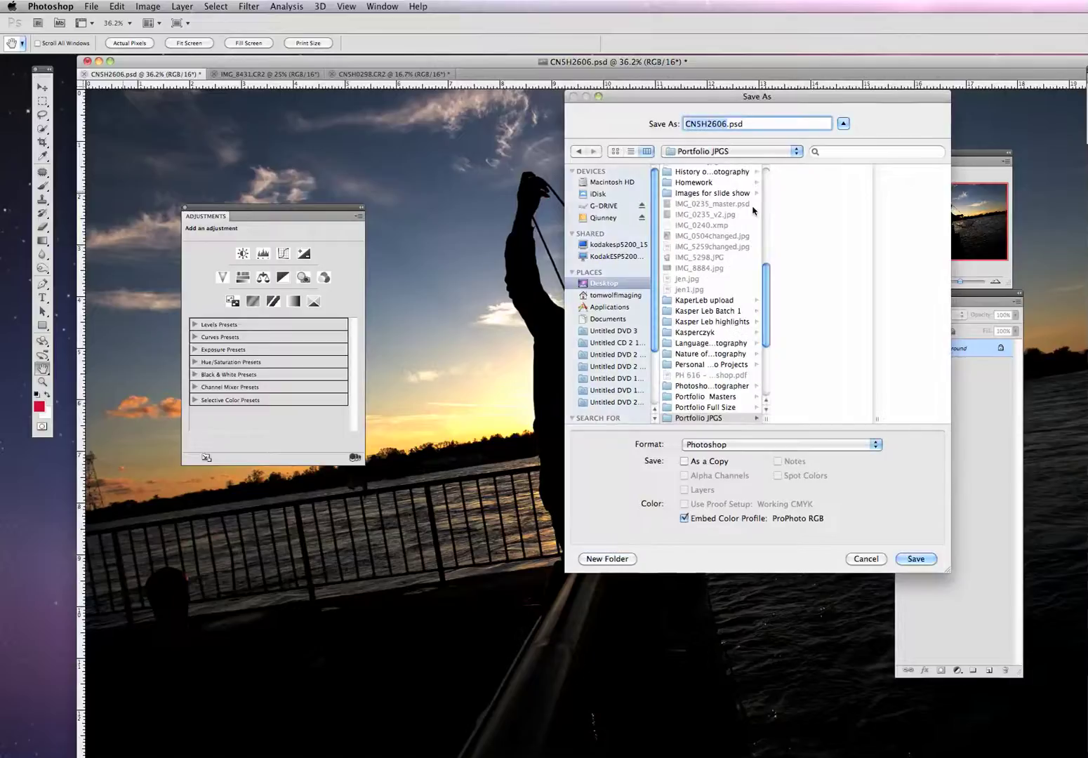
click(821, 445)
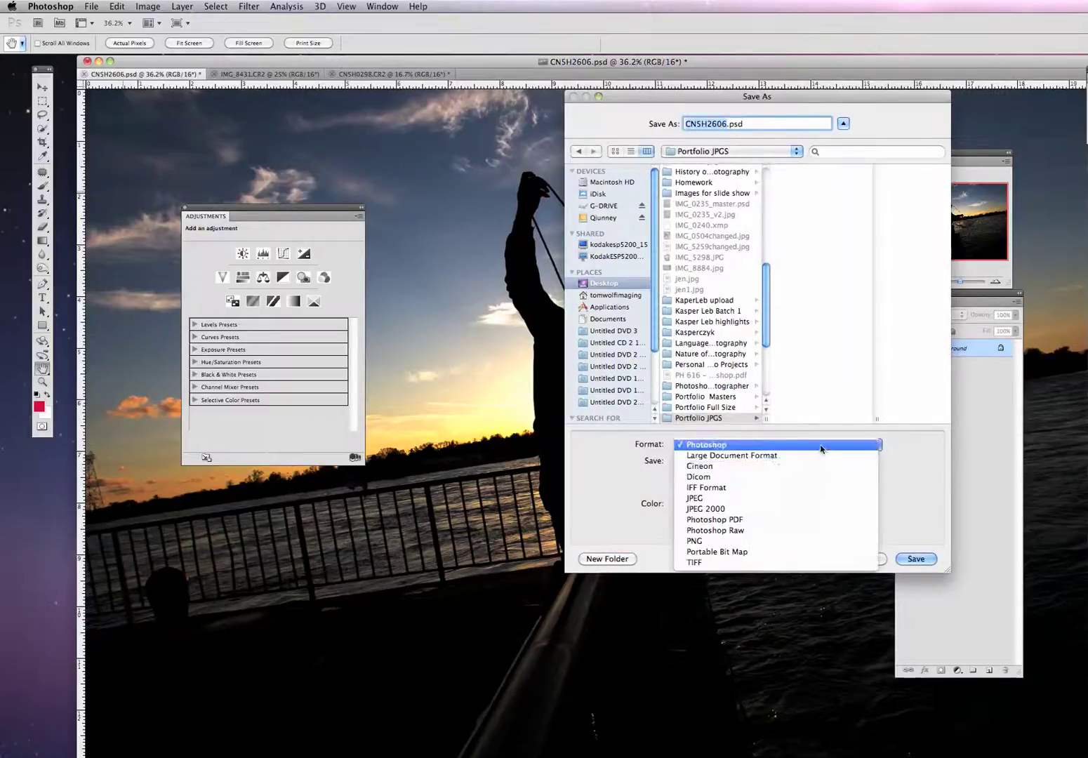
Step: Save the flattened photo in JPEG format into the Portfolio JPGS folder
click(804, 499)
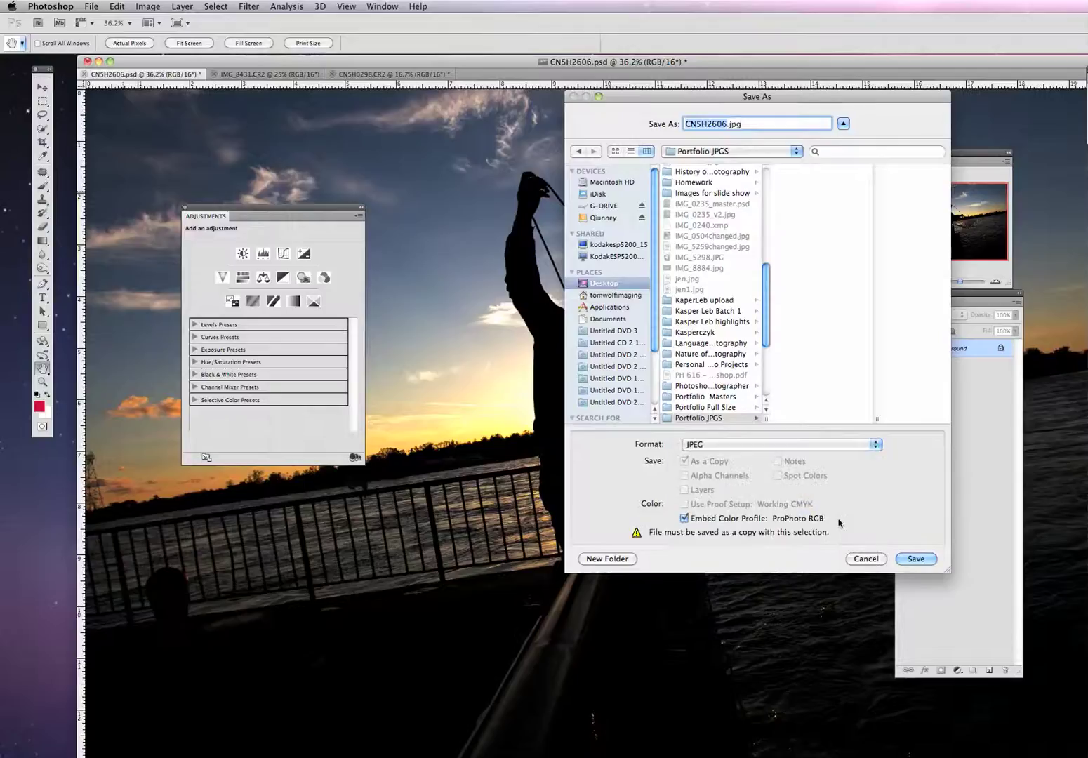
click(914, 561)
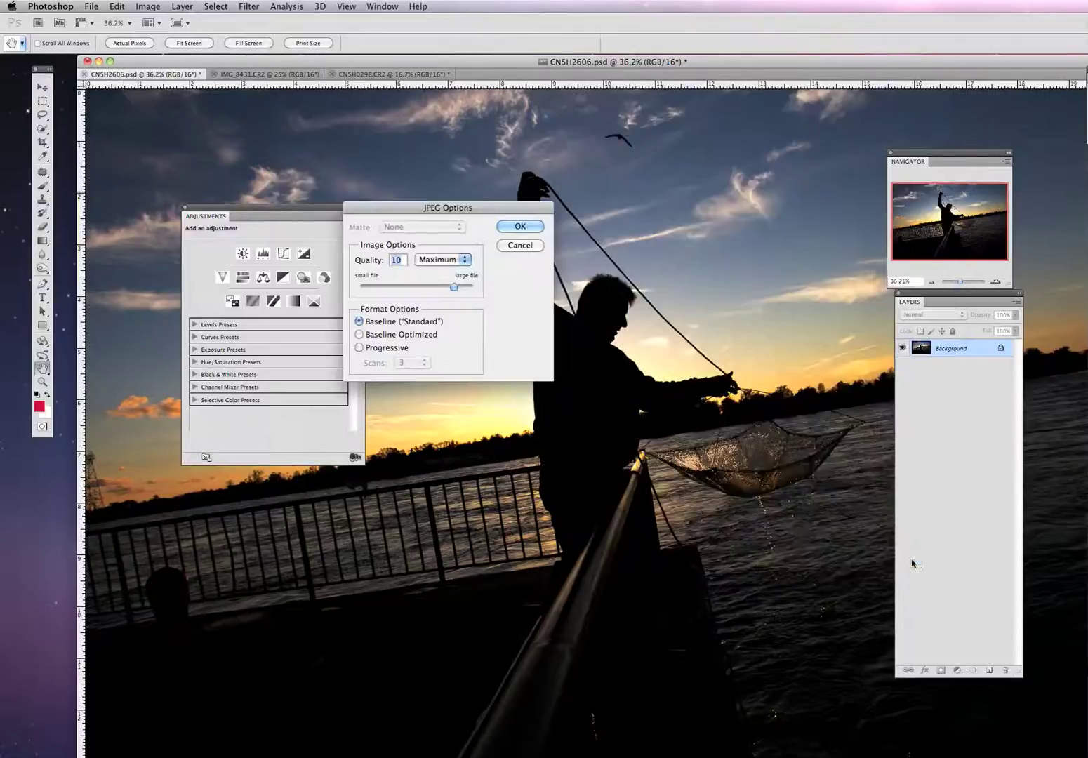